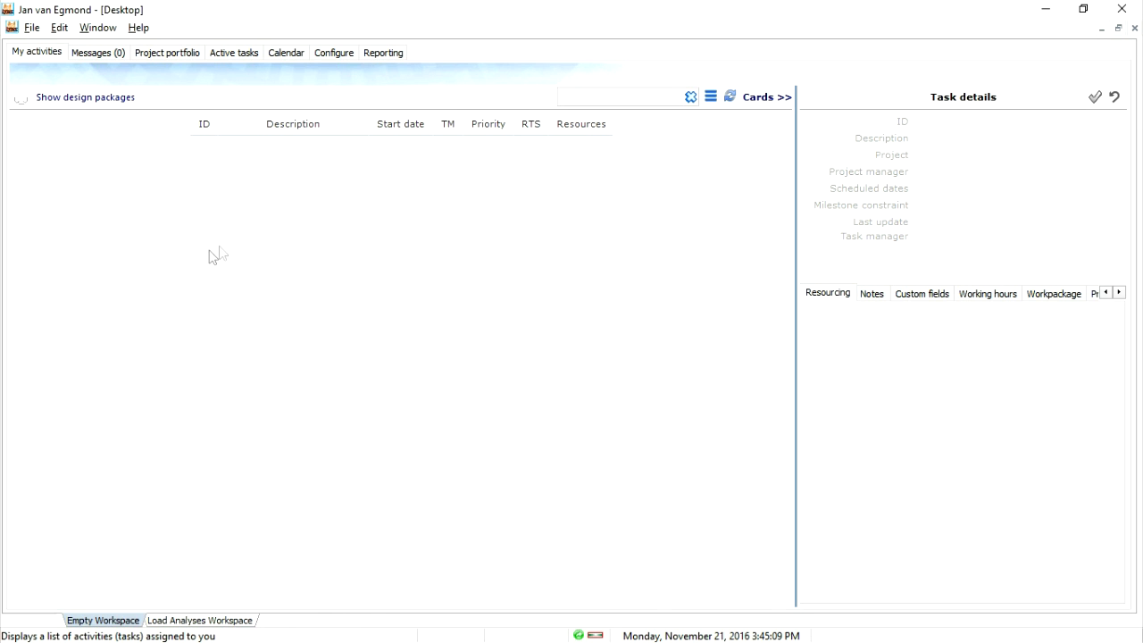
# - Open the House Construction project from the project portfolio
pyautogui.click(161, 54)
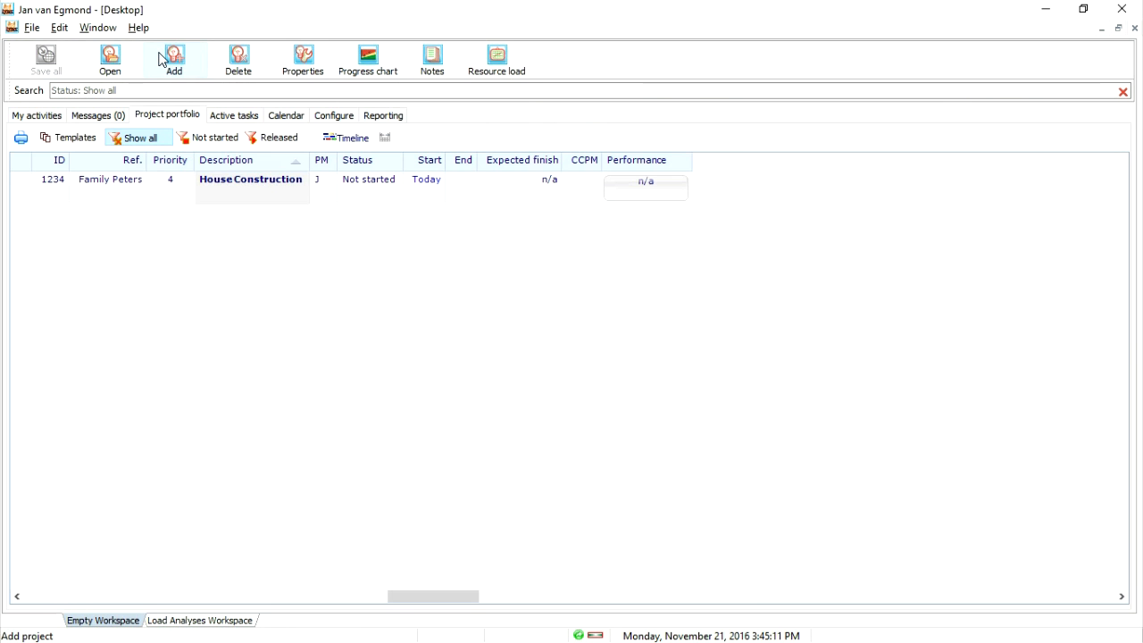
pyautogui.click(227, 182)
pyautogui.doubleClick(226, 182)
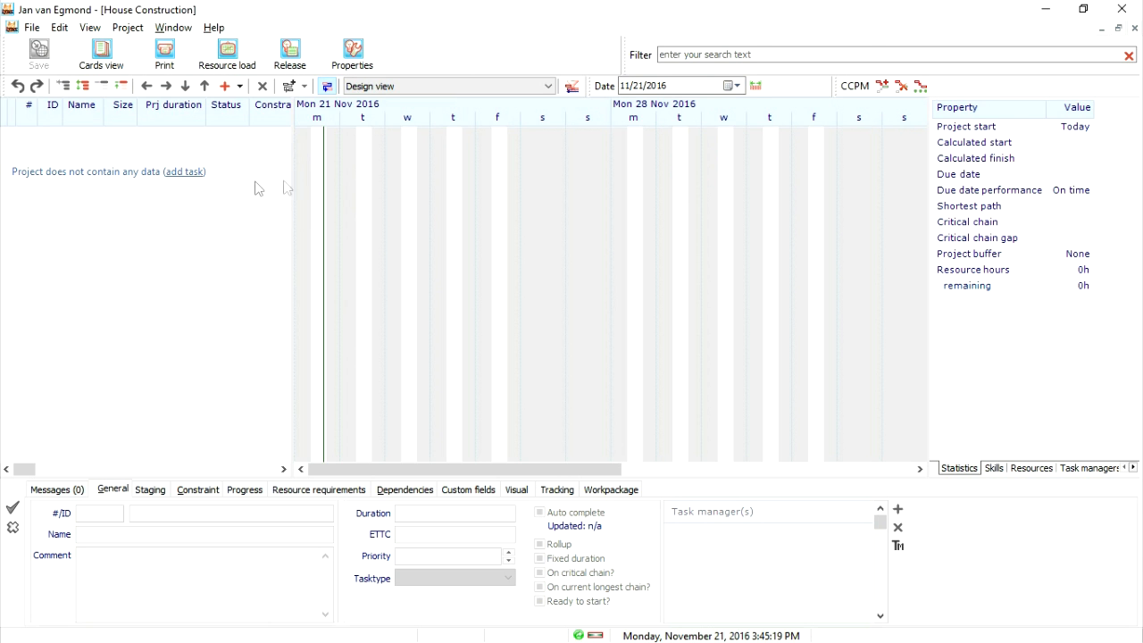
# - Add a first task named House Construction to the empty project
pyautogui.click(179, 181)
pyautogui.click(99, 134)
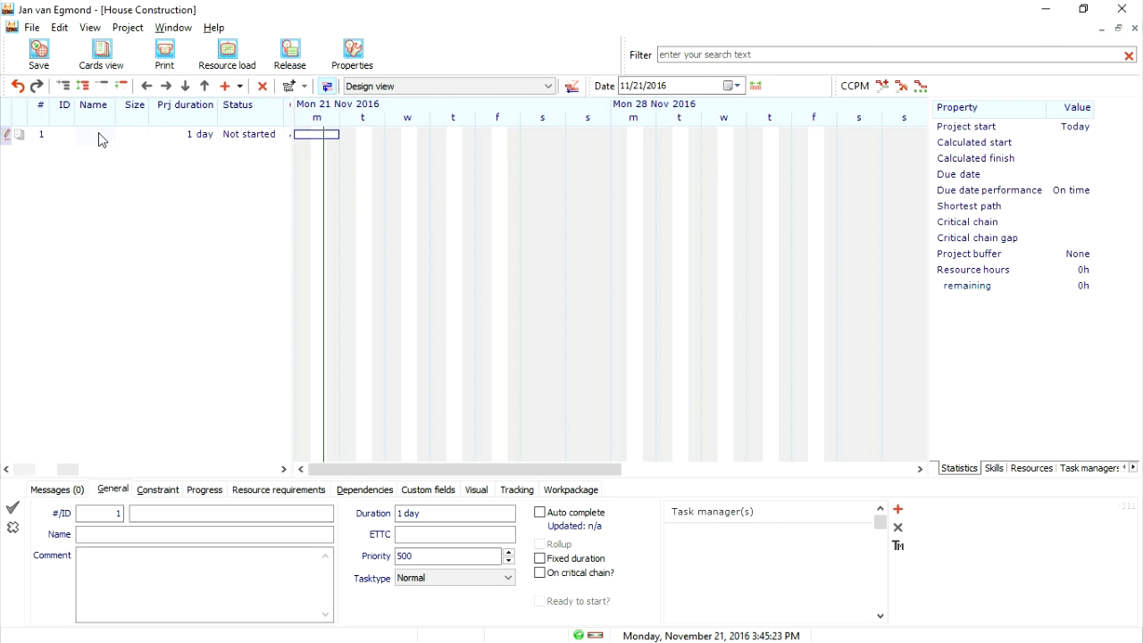
pyautogui.write('House Construction')
pyautogui.press('Return')
# - Insert a task named Foundation below the House Construction task
pyautogui.click(98, 133)
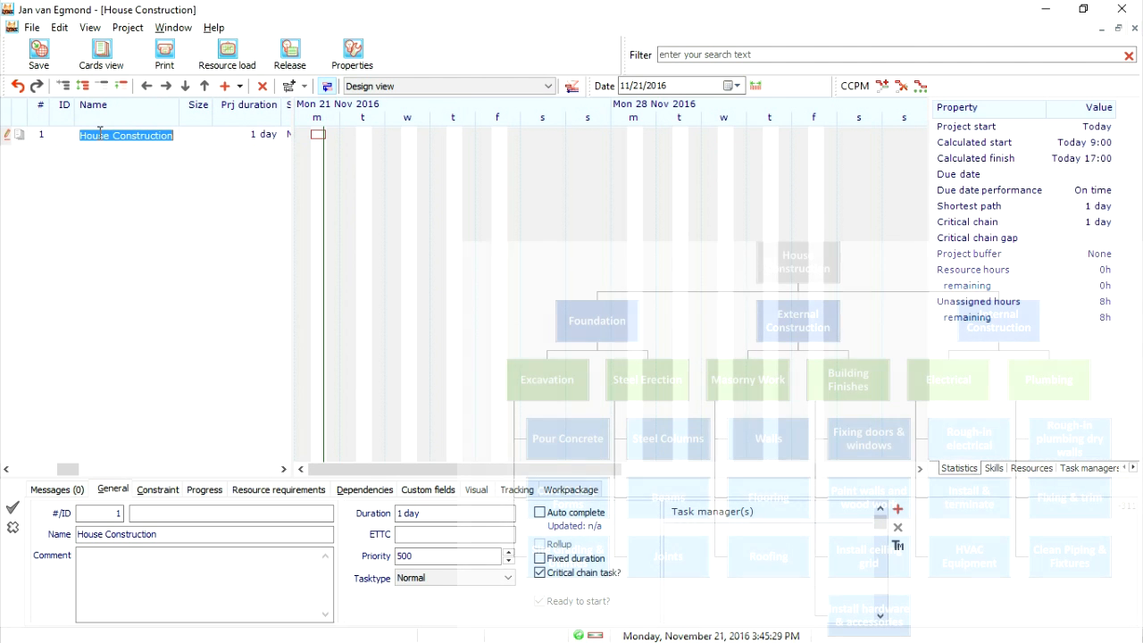
pyautogui.click(225, 86)
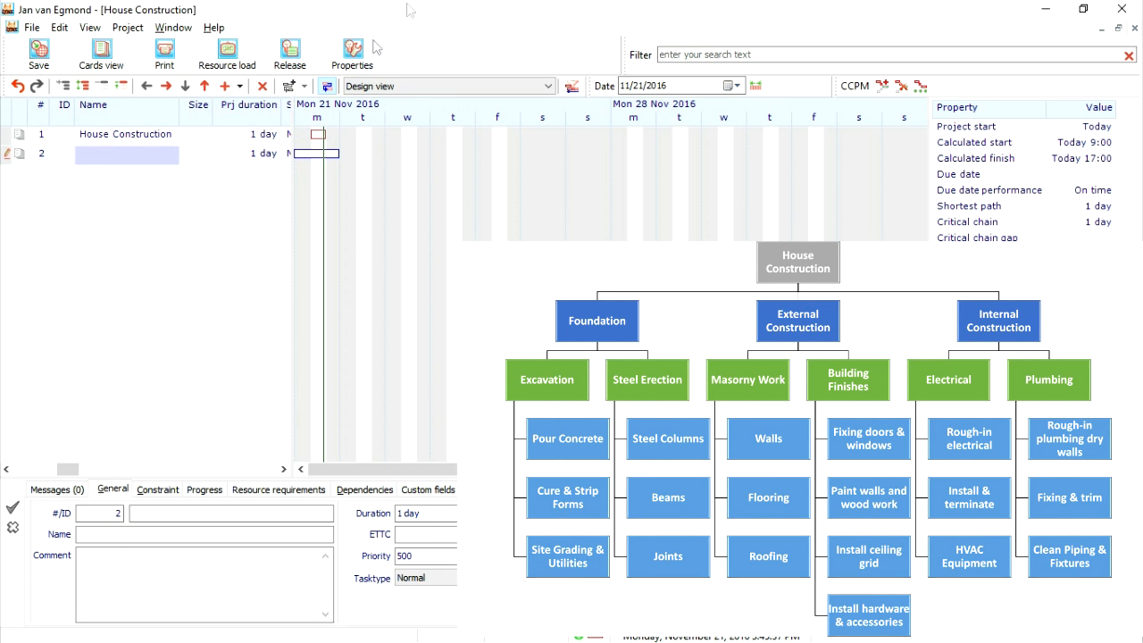
pyautogui.click(131, 157)
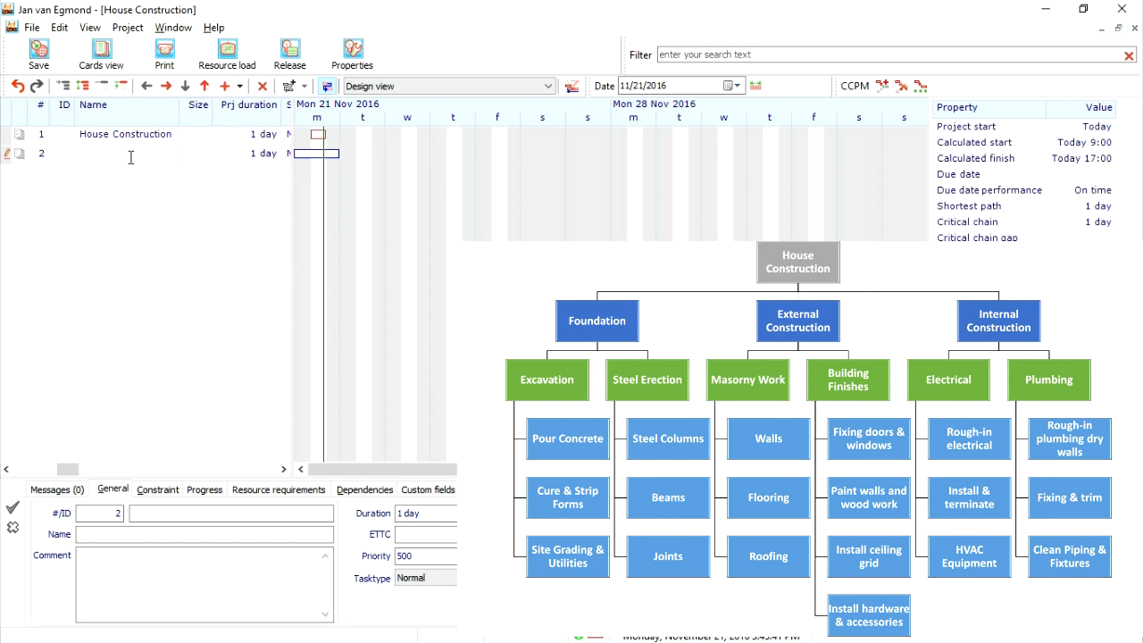
pyautogui.write('Foundation')
pyautogui.press('Return')
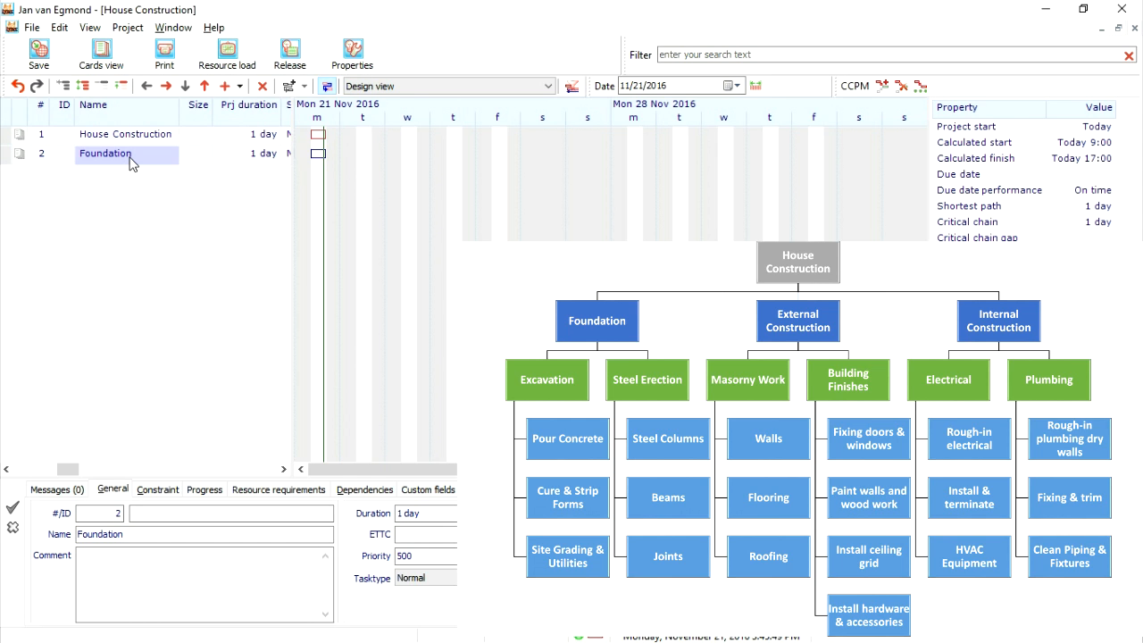
# - Add two more tasks below Foundation, named External Construction and Internal Construction
pyautogui.press('Down')
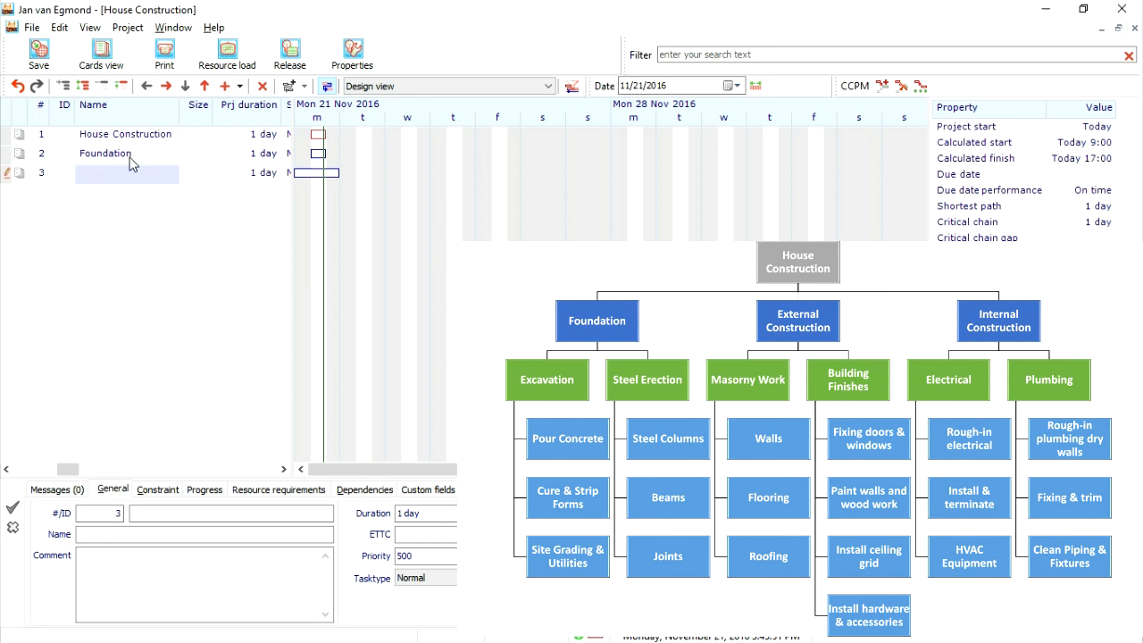
pyautogui.write('Externa')
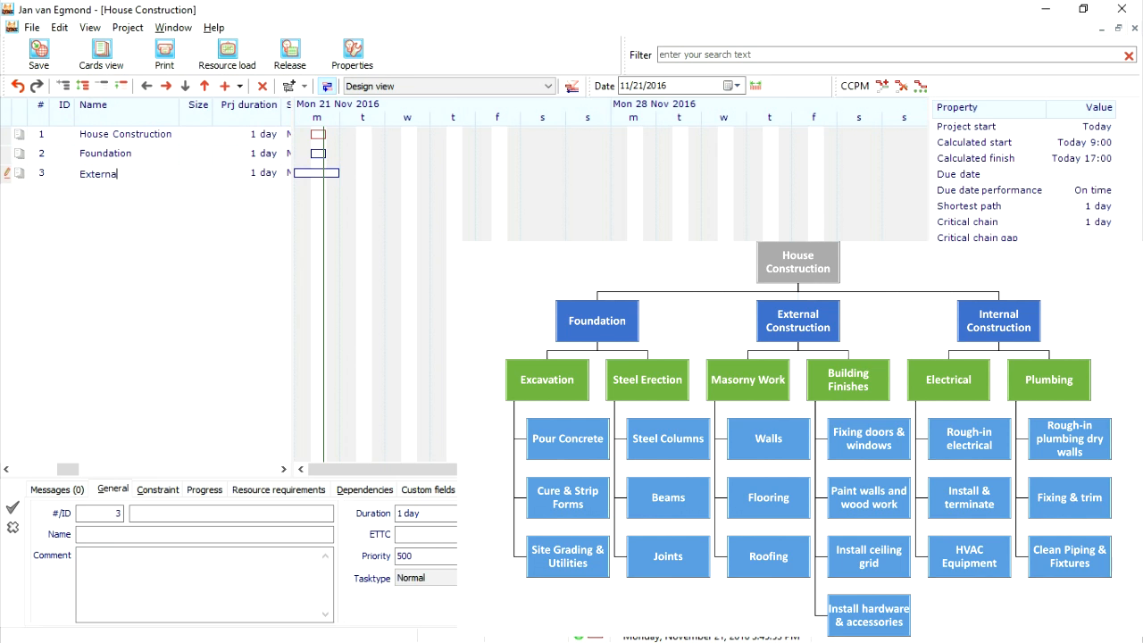
pyautogui.write('l Construction')
pyautogui.press('Return')
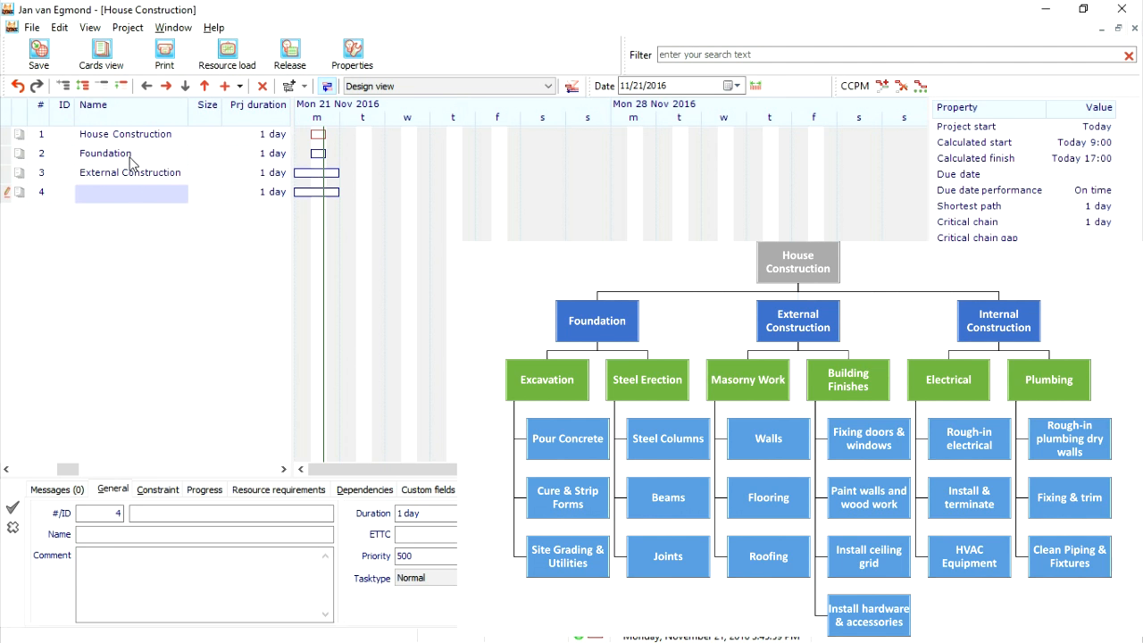
pyautogui.write('Inte')
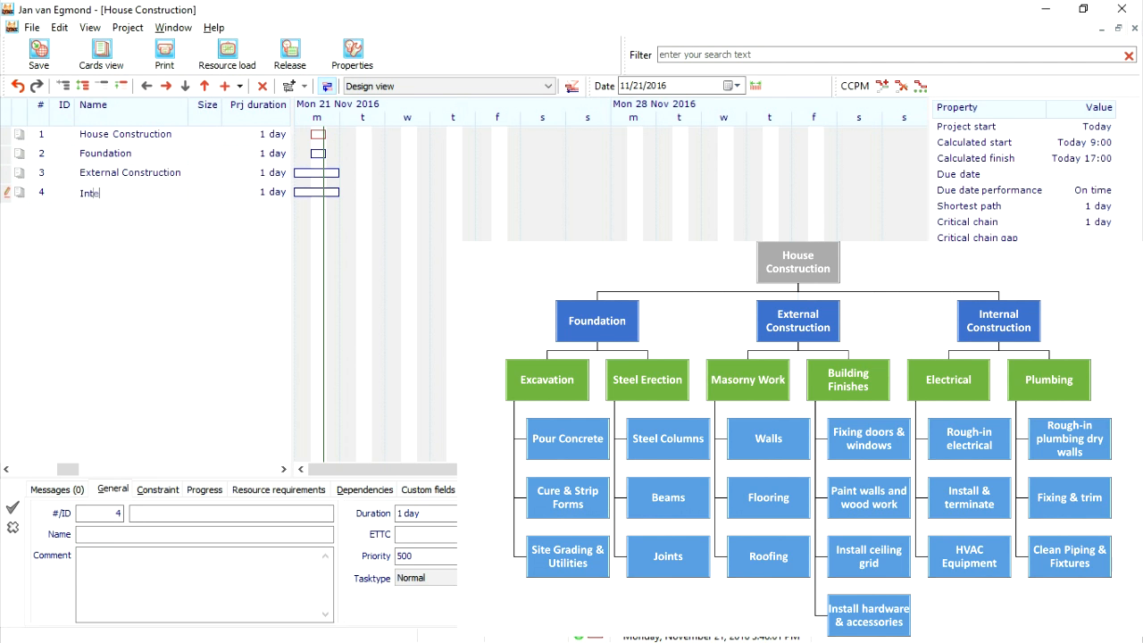
pyautogui.write('rnal Construction')
pyautogui.press('Return')
# - Indent Foundation, External Construction and Internal Construction under House Construction, and check the grouping by collapsing and expanding it
pyautogui.click(130, 158)
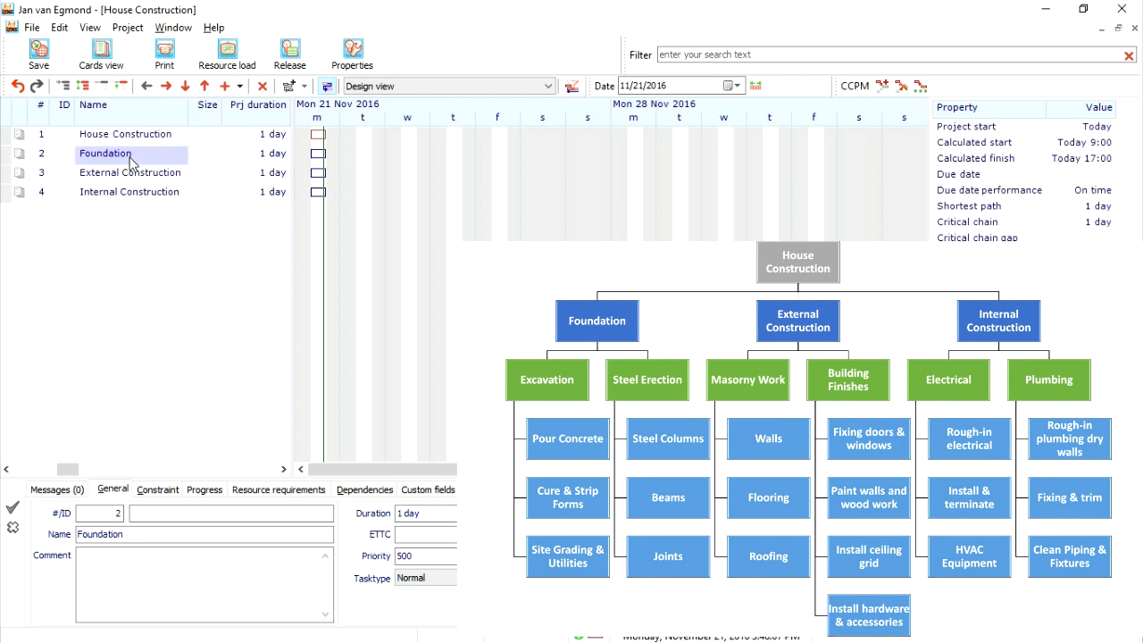
pyautogui.keyDown('shift'); pyautogui.click(130, 173); pyautogui.keyUp('shift')
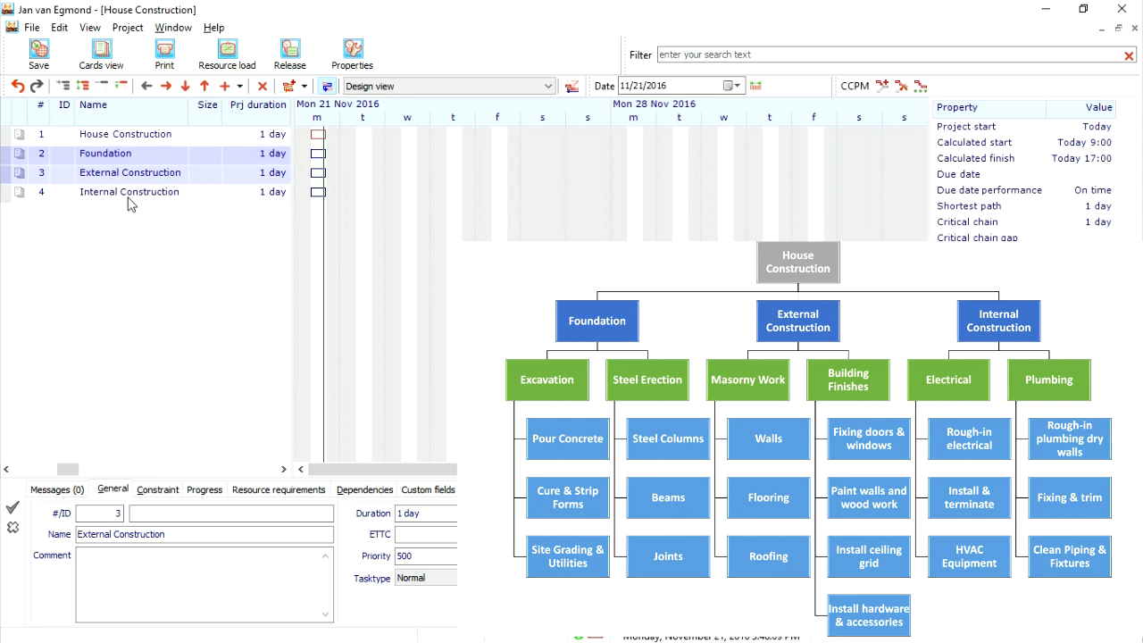
pyautogui.keyDown('shift'); pyautogui.click(127, 196); pyautogui.keyUp('shift')
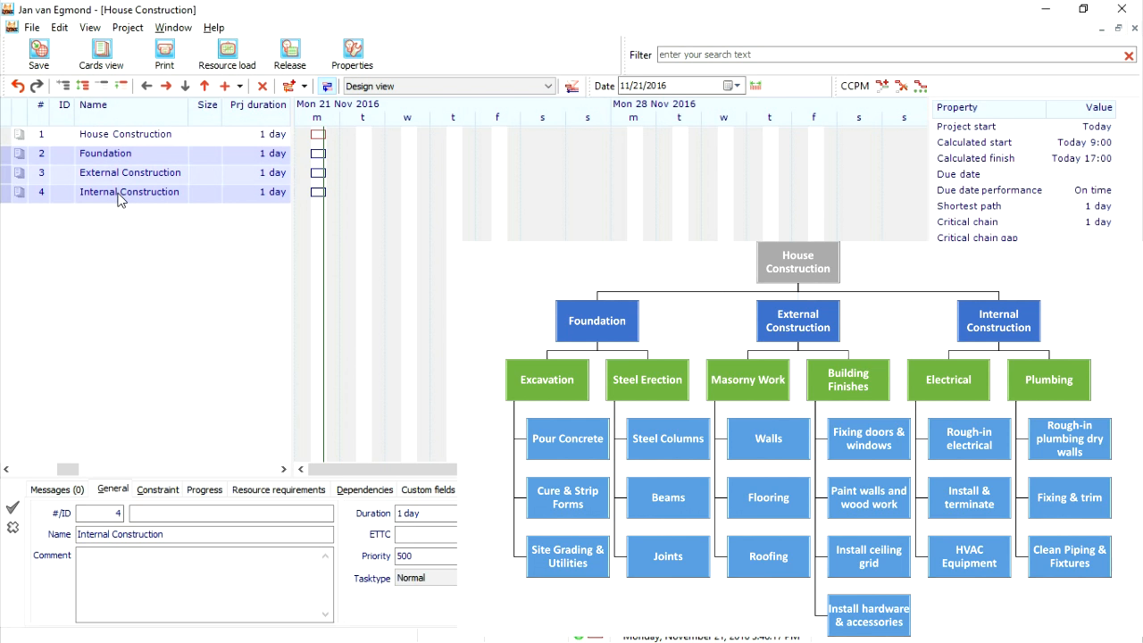
pyautogui.click(164, 88)
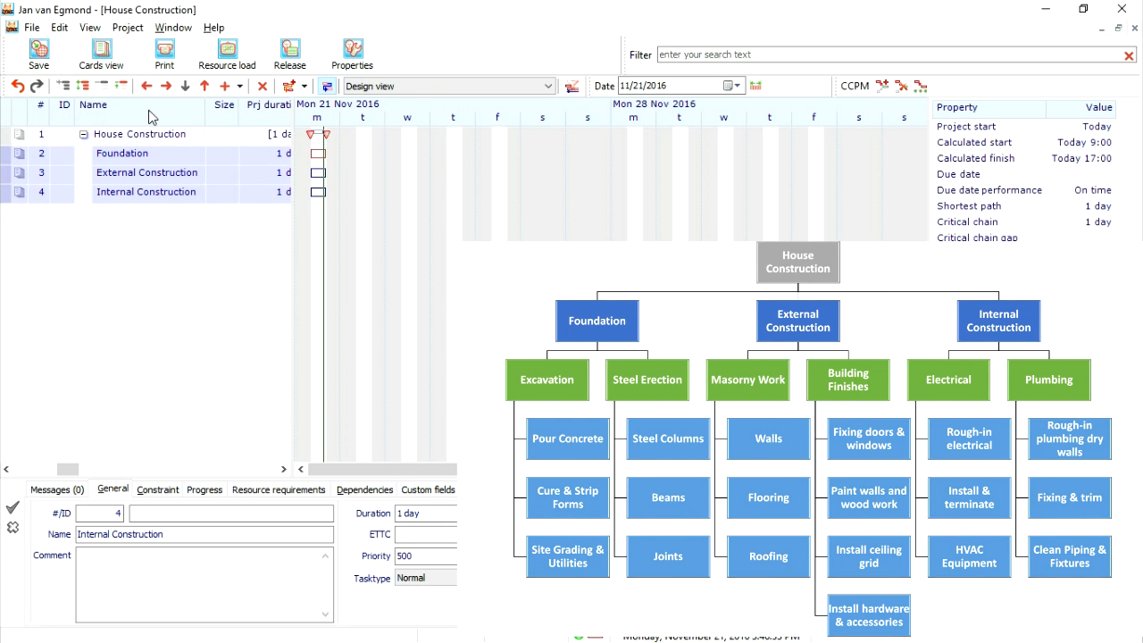
pyautogui.click(83, 136)
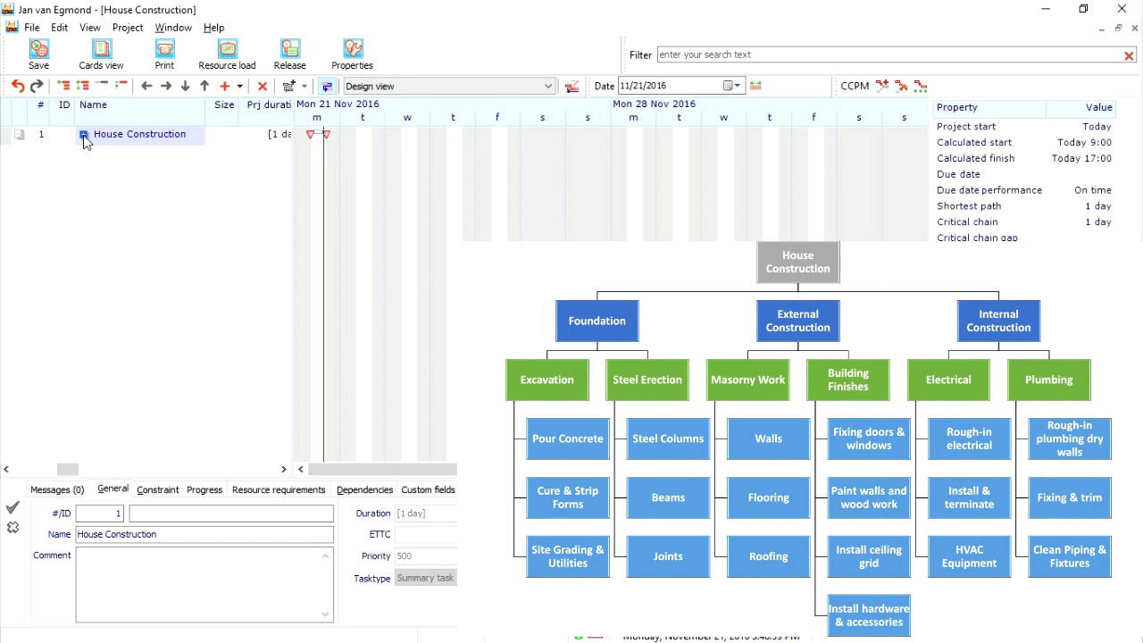
pyautogui.click(83, 136)
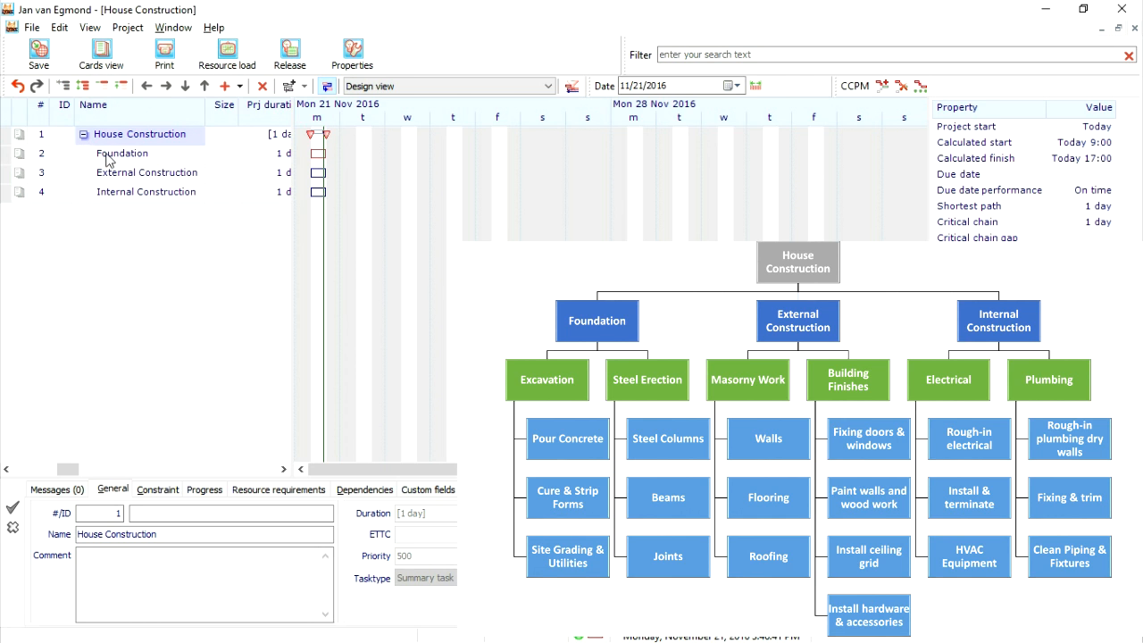
# - Insert two tasks directly below Foundation and name them Excavation and Steel Erection
pyautogui.click(109, 159)
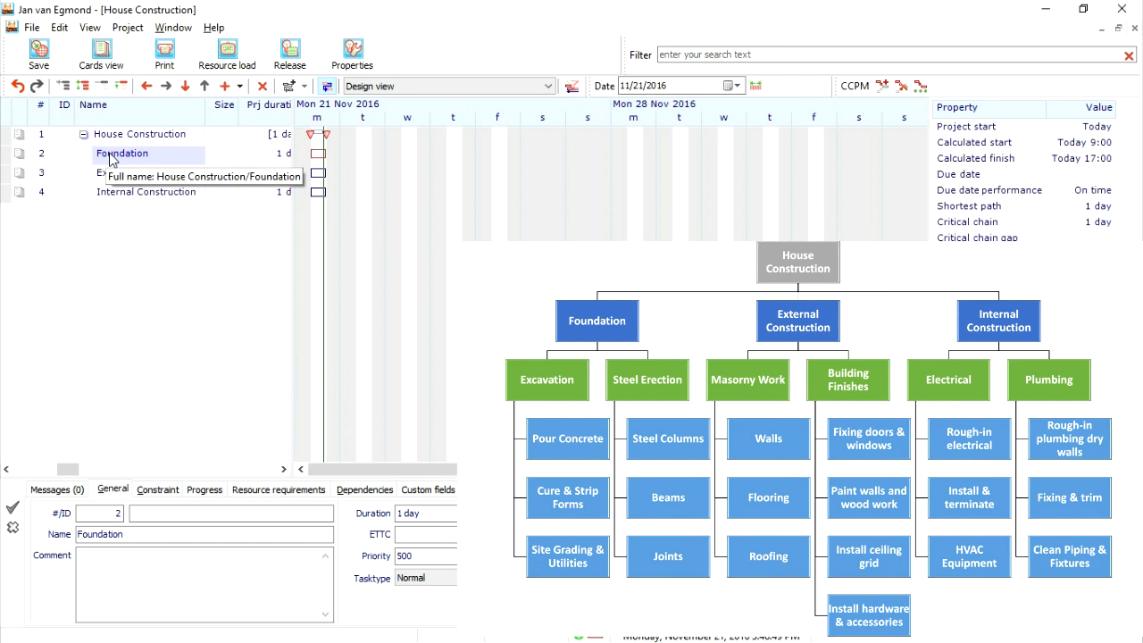
pyautogui.click(226, 87)
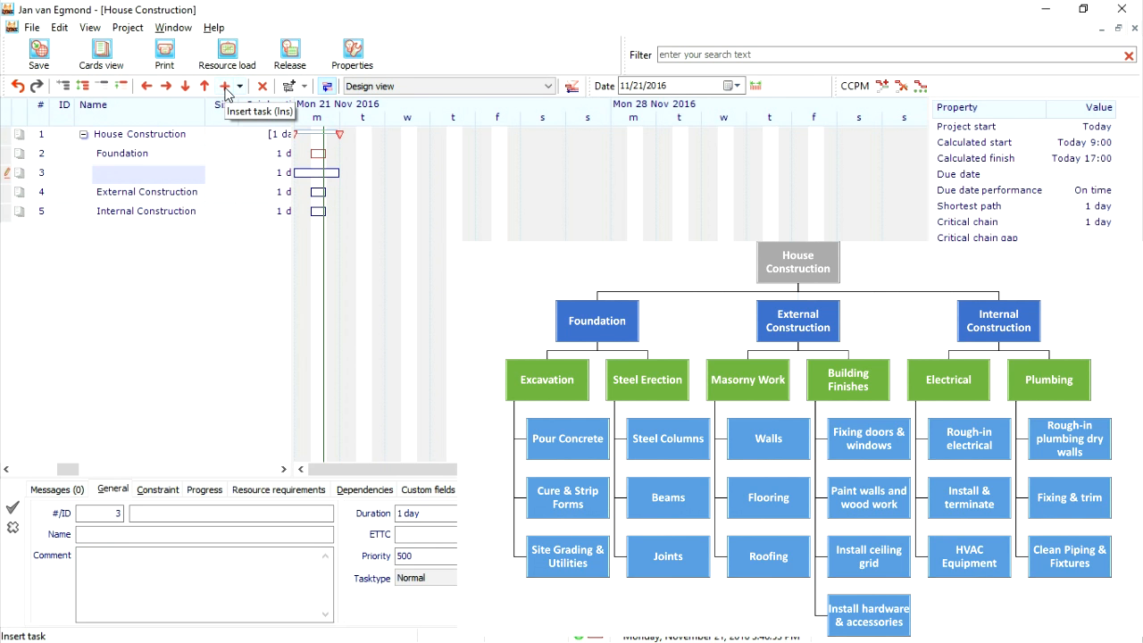
pyautogui.click(226, 87)
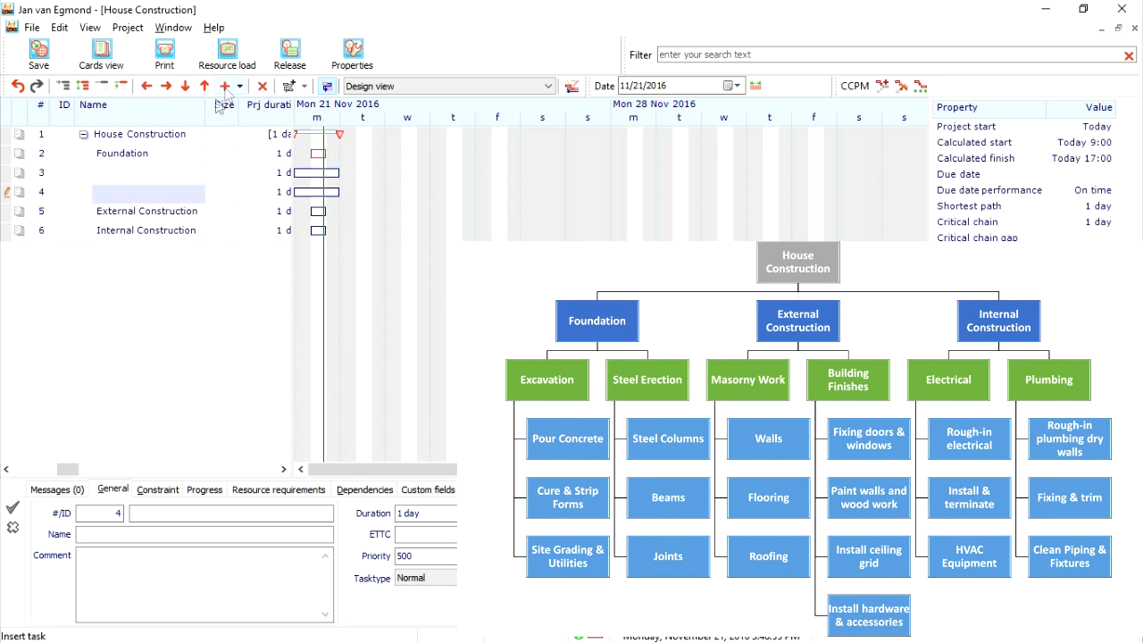
pyautogui.click(143, 179)
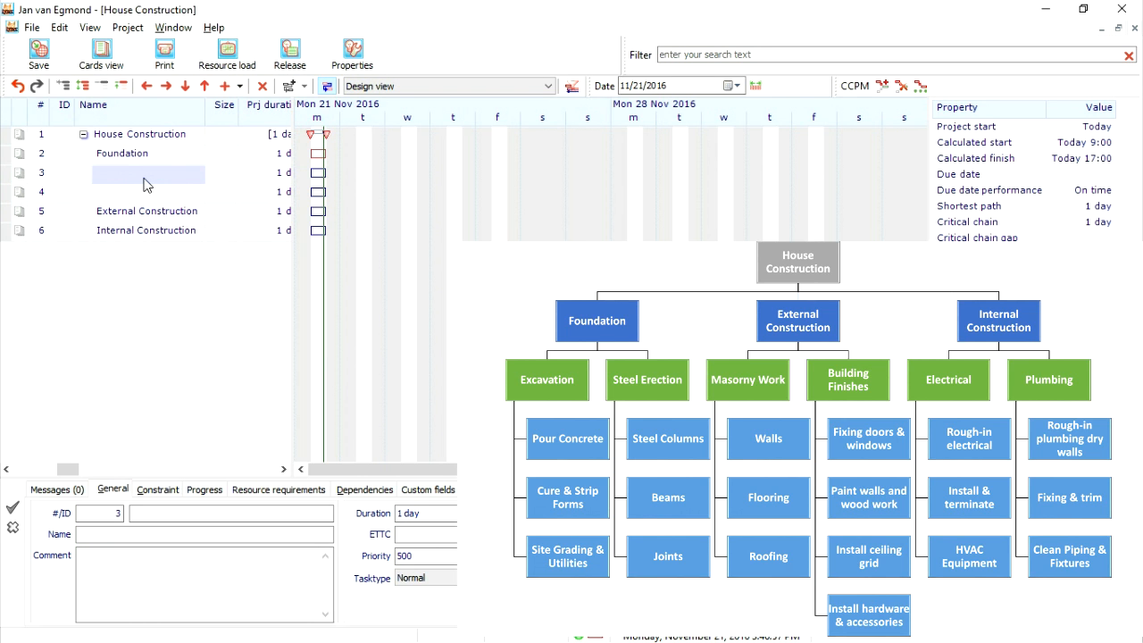
pyautogui.write('Excavation')
pyautogui.press('Return')
pyautogui.write('Steel Erection')
# - Indent the Excavation and Steel Erection tasks so they become subtasks of Foundation
pyautogui.click(150, 173)
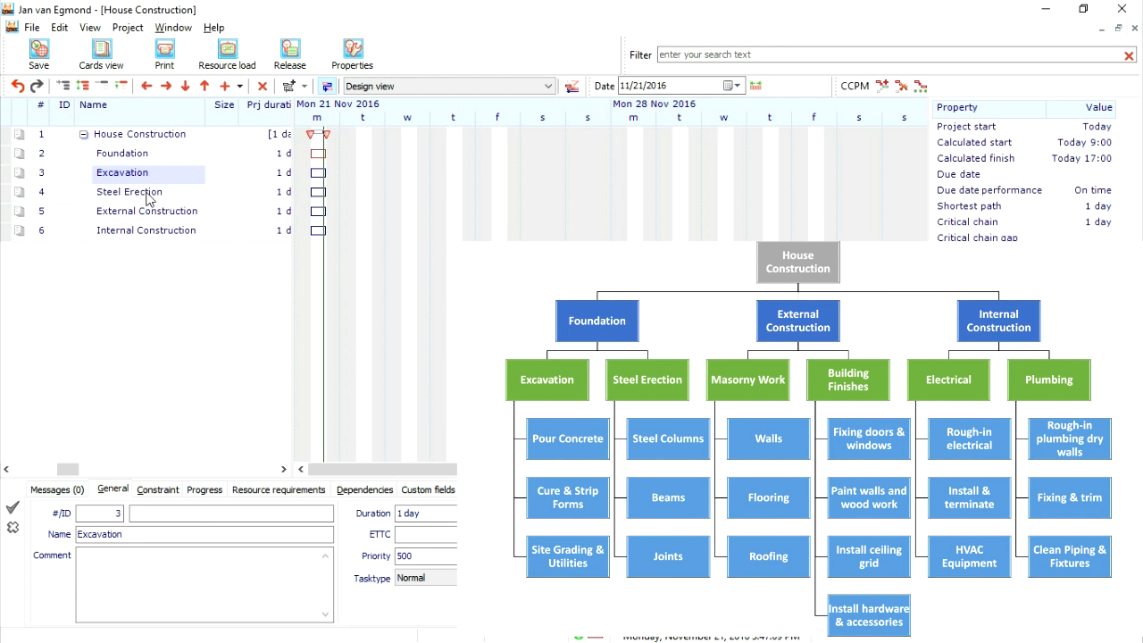
pyautogui.keyDown('shift'); pyautogui.click(149, 192); pyautogui.keyUp('shift')
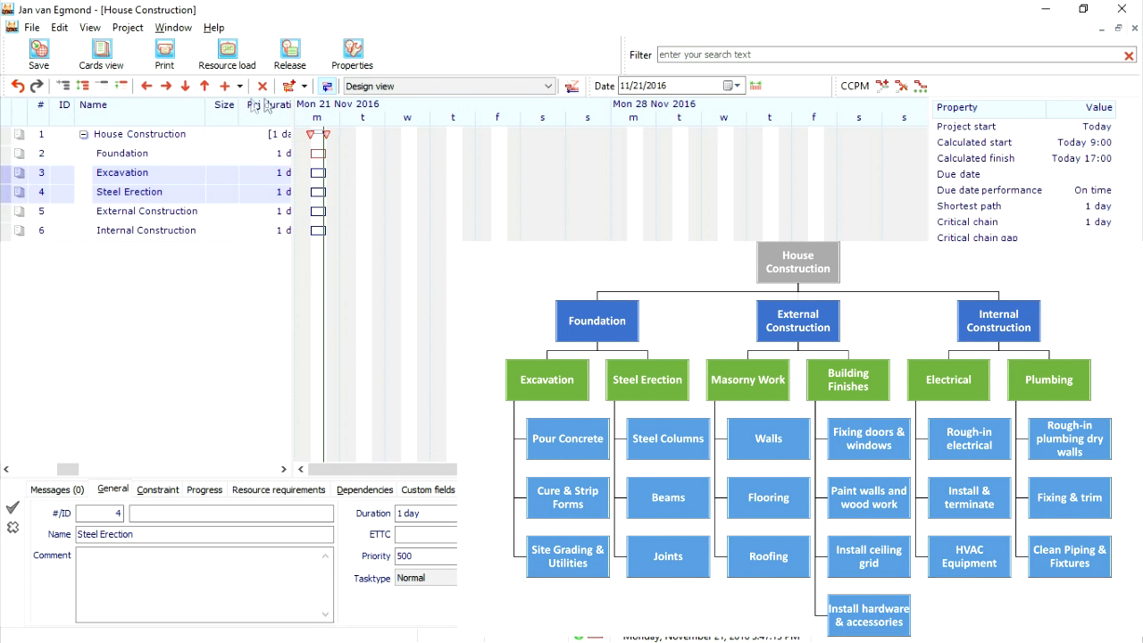
pyautogui.click(167, 87)
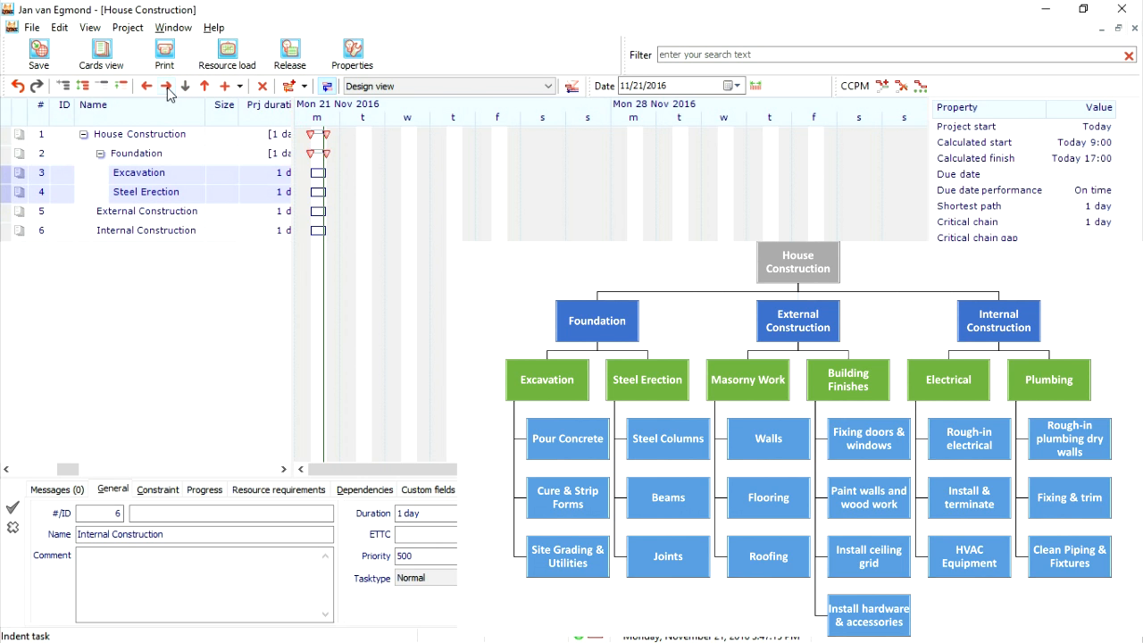
pyautogui.click(125, 157)
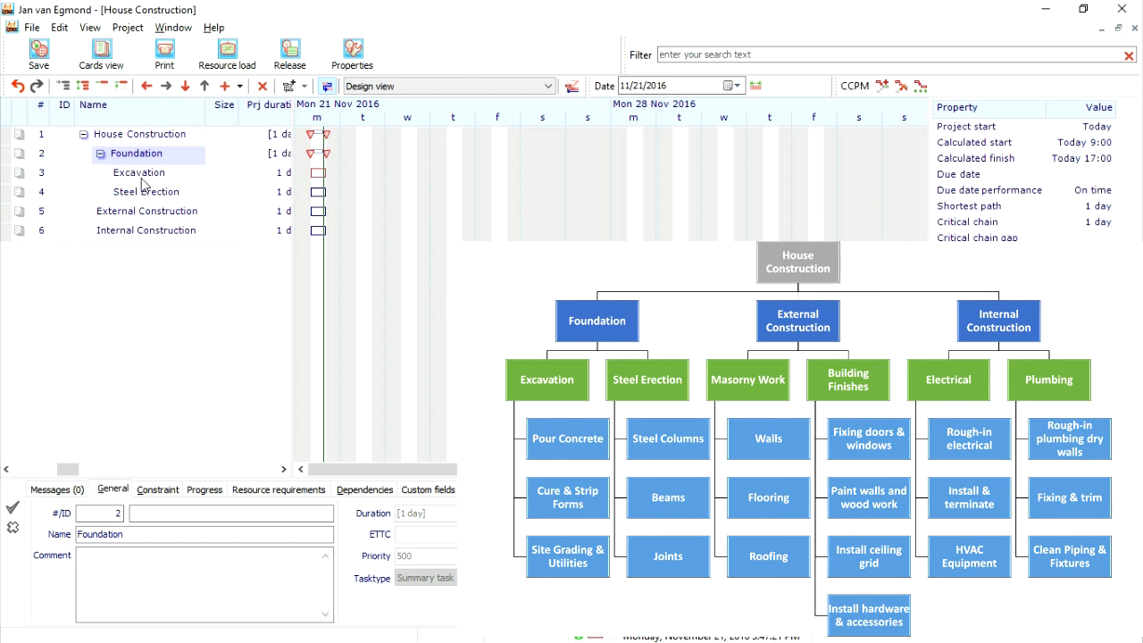
# - Insert two tasks directly below External Construction and name them Masorny Work and Building Finishes
pyautogui.click(148, 216)
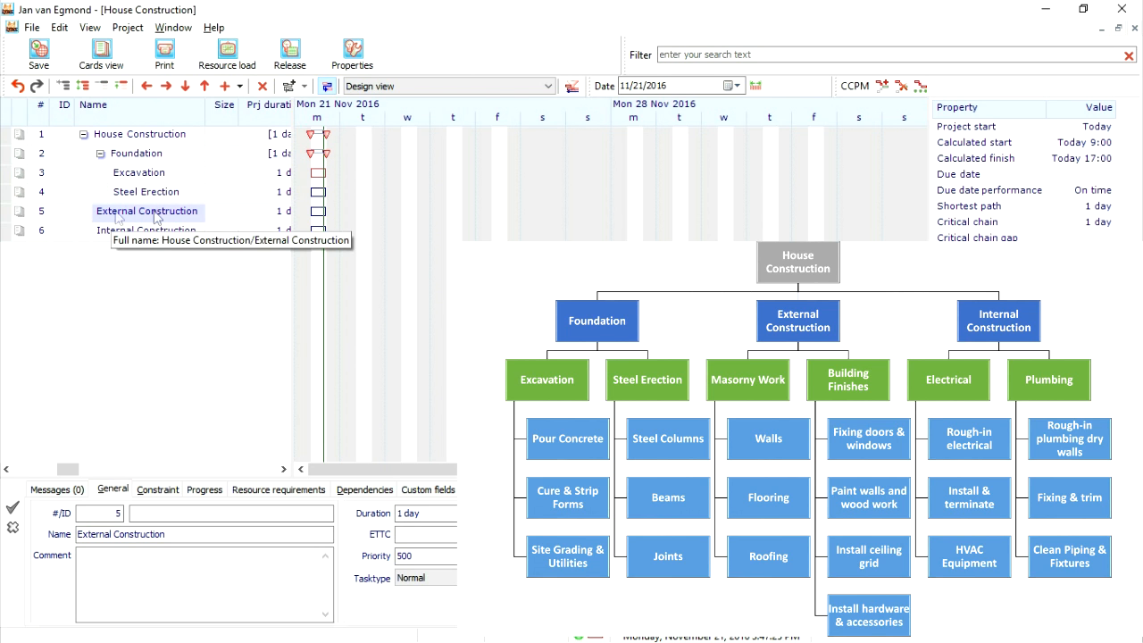
pyautogui.click(222, 88)
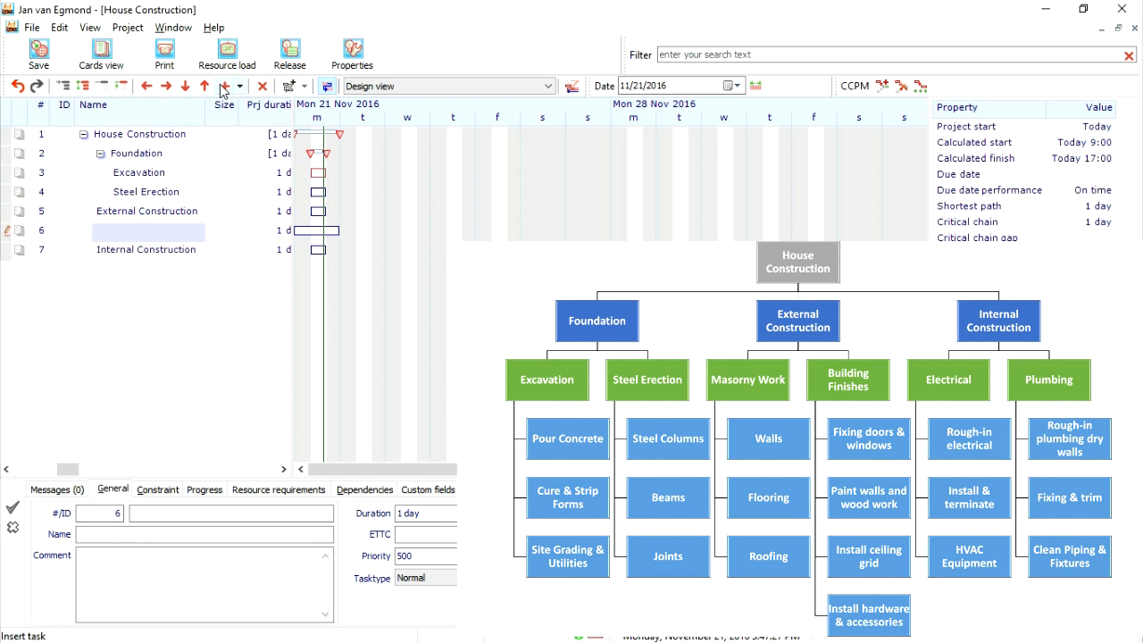
pyautogui.click(221, 88)
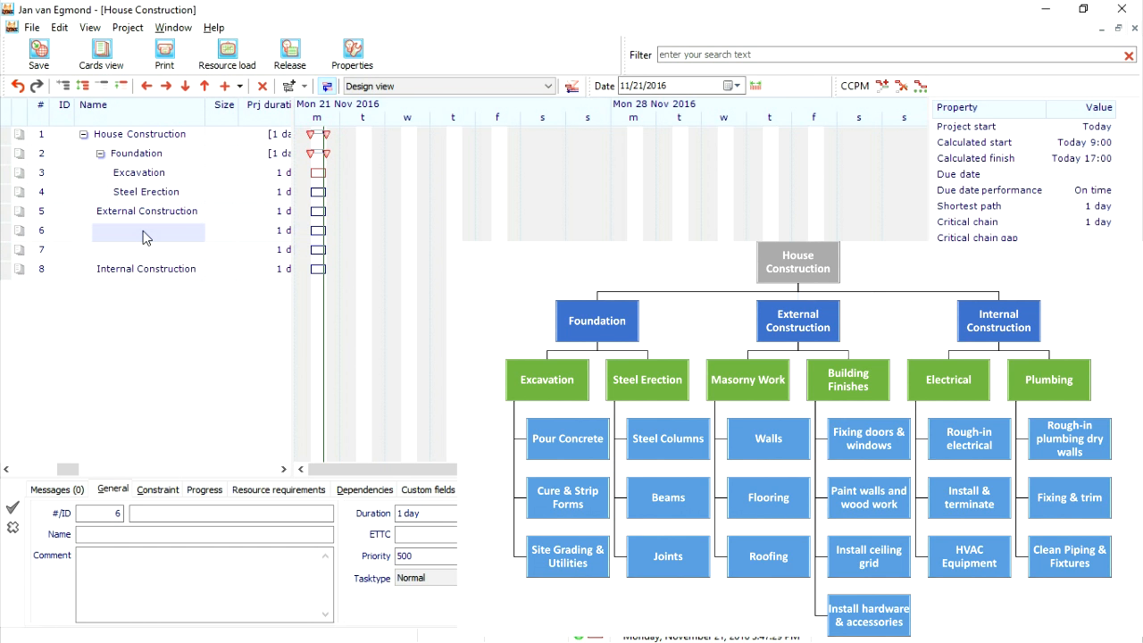
pyautogui.click(146, 236)
pyautogui.write('Masonry Work')
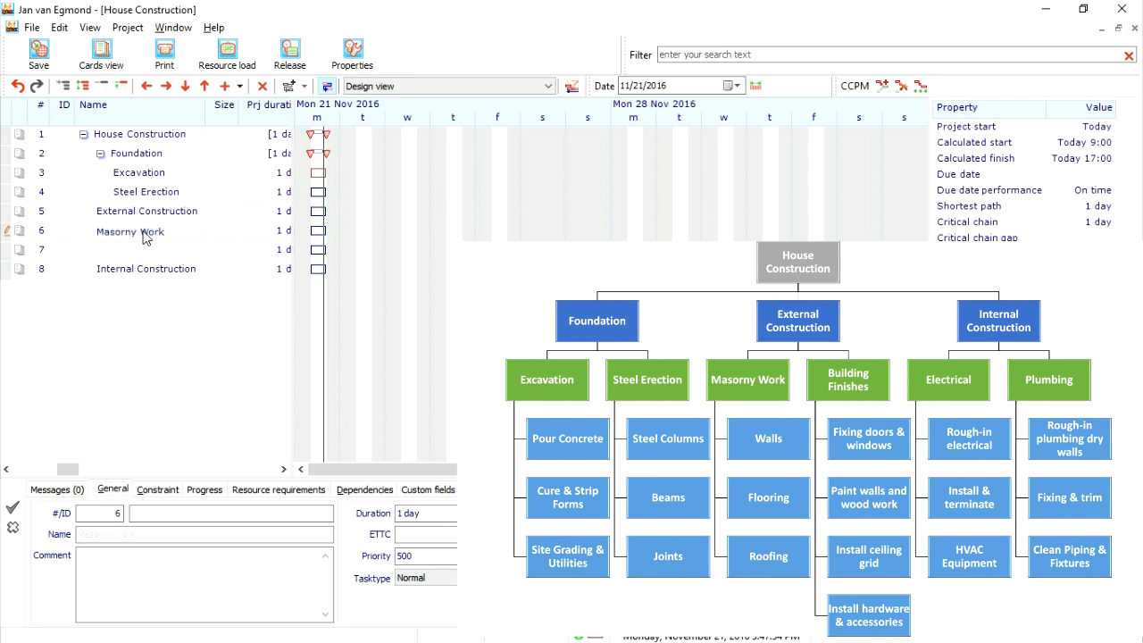
pyautogui.press('Return')
pyautogui.click(165, 247)
pyautogui.write('Building Finishes')
pyautogui.press('Return')
# - Indent the Masorny Work and Building Finishes tasks so they become subtasks of External Construction
pyautogui.keyDown('shift'); pyautogui.click(169, 252); pyautogui.keyUp('shift')
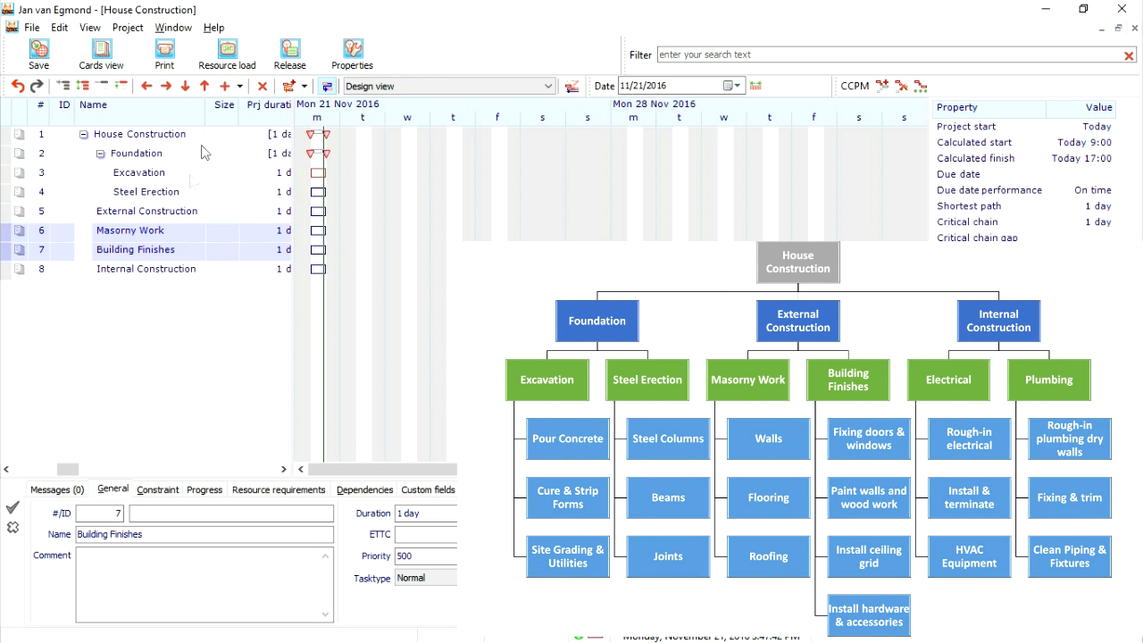
pyautogui.click(172, 87)
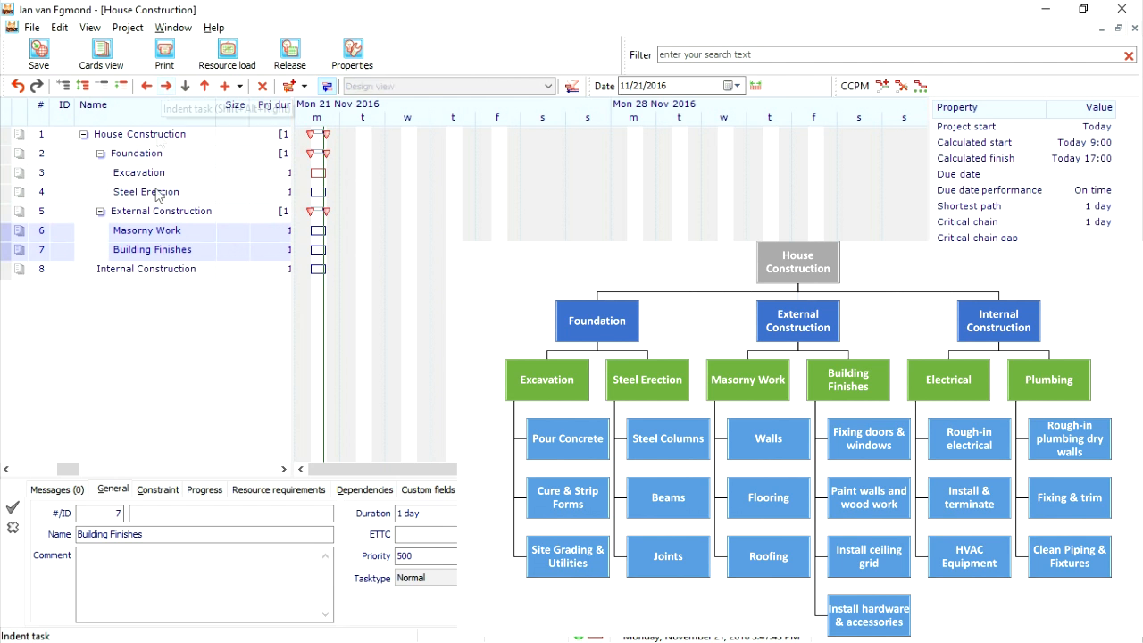
# - Insert two tasks below Internal Construction and name them Electrical and Plombing
pyautogui.click(154, 272)
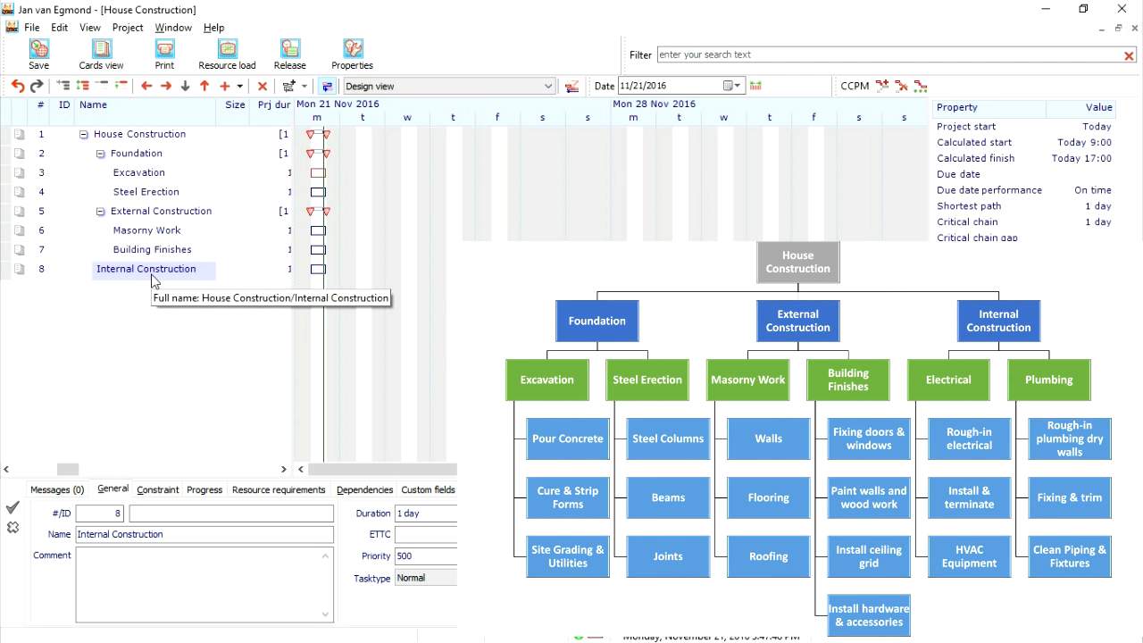
pyautogui.click(226, 86)
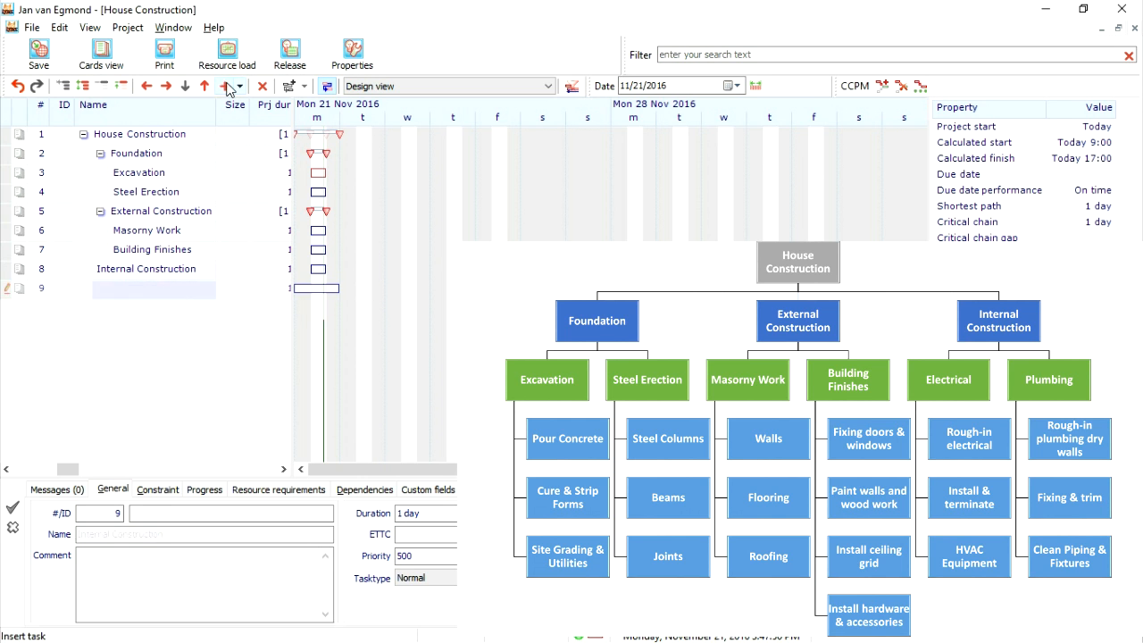
pyautogui.click(179, 288)
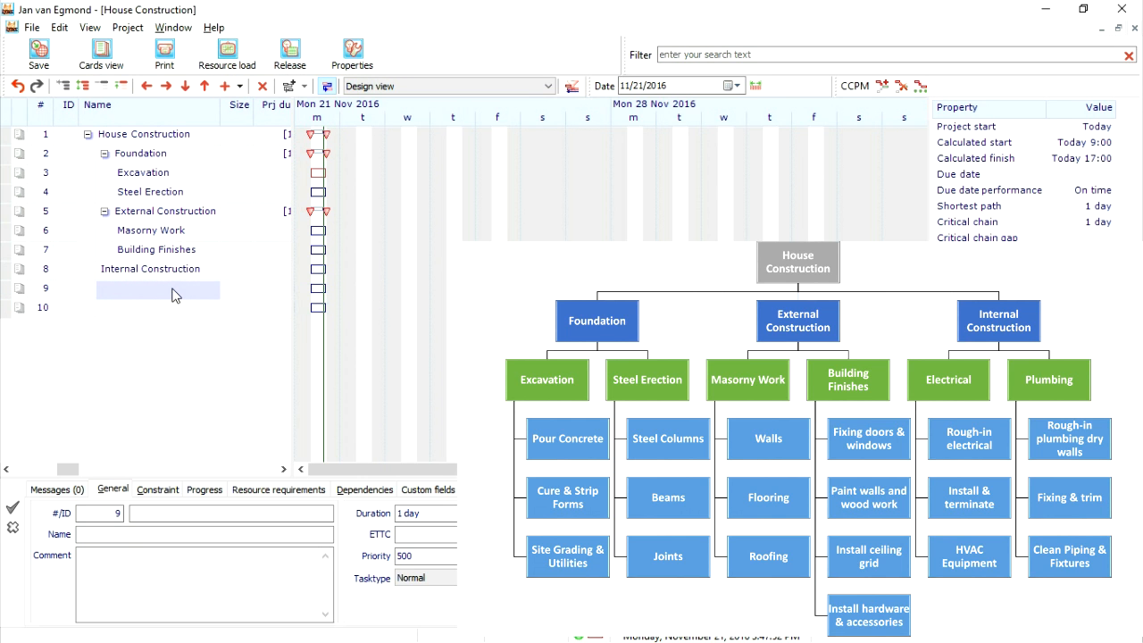
pyautogui.write('Electrical')
pyautogui.click(153, 310)
pyautogui.write('Plombing')
# - Indent the Electrical and Plombing tasks so they become subtasks of Internal Construction
pyautogui.click(133, 291)
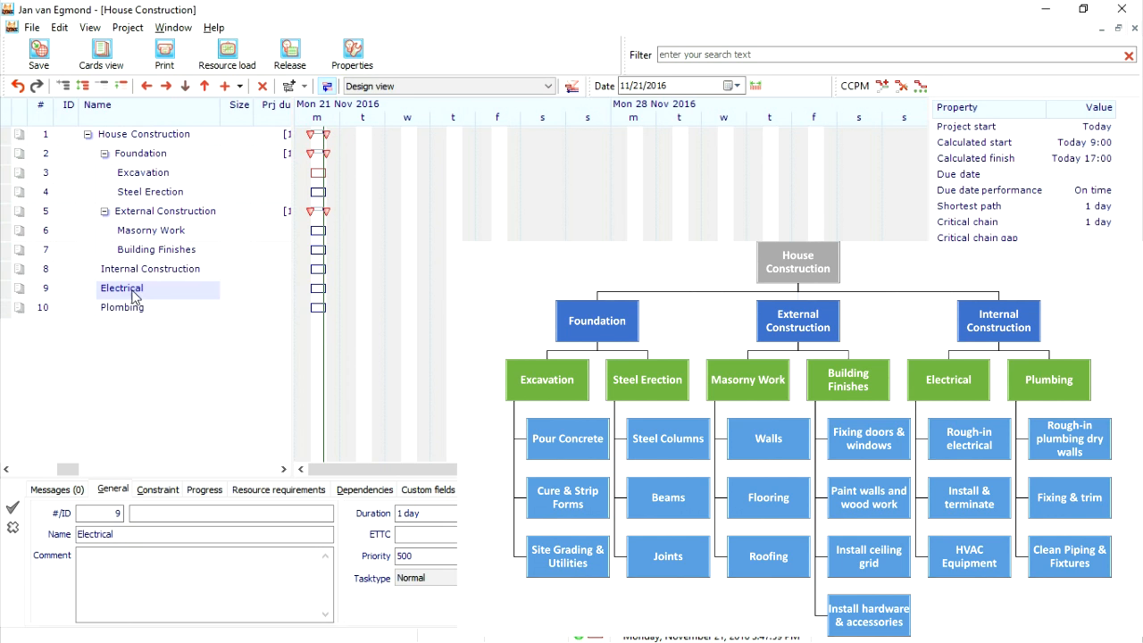
pyautogui.keyDown('shift'); pyautogui.click(135, 307); pyautogui.keyUp('shift')
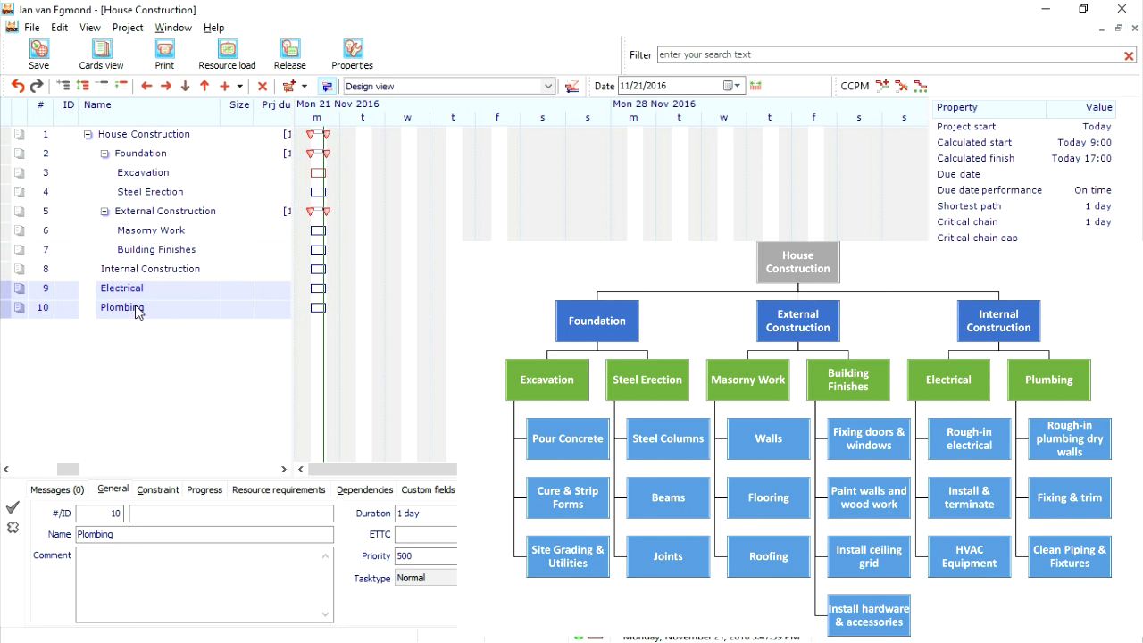
pyautogui.click(166, 86)
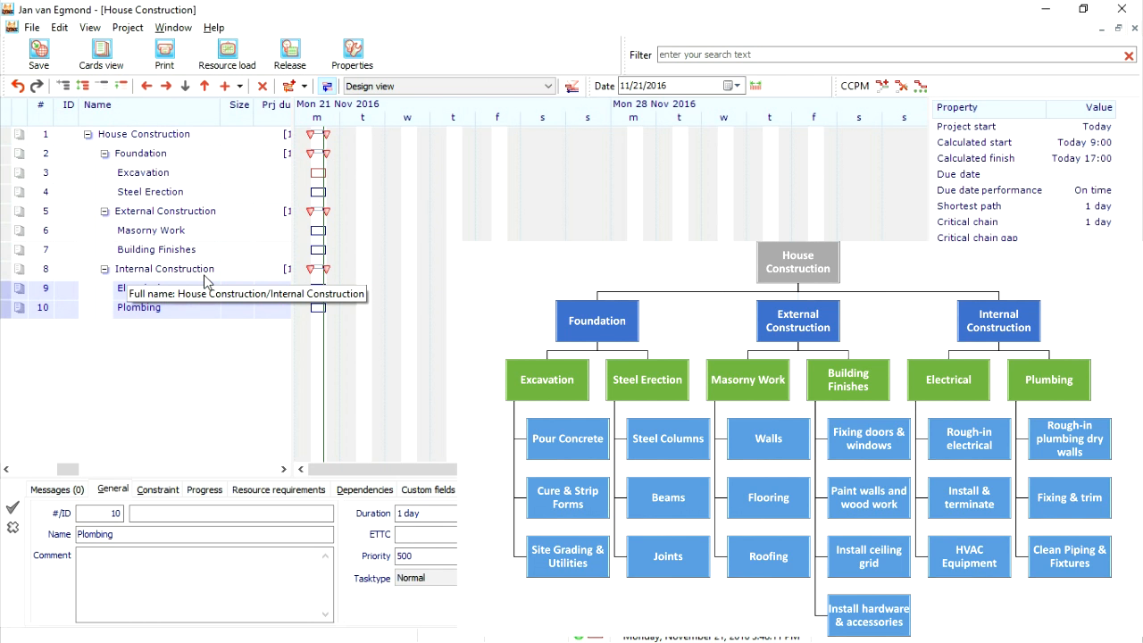
# - Insert three tasks directly below Excavation and name them Pour Concrete, Cure & Strip Forms and Sit Grading & Utilities
pyautogui.click(157, 175)
pyautogui.click(224, 86)
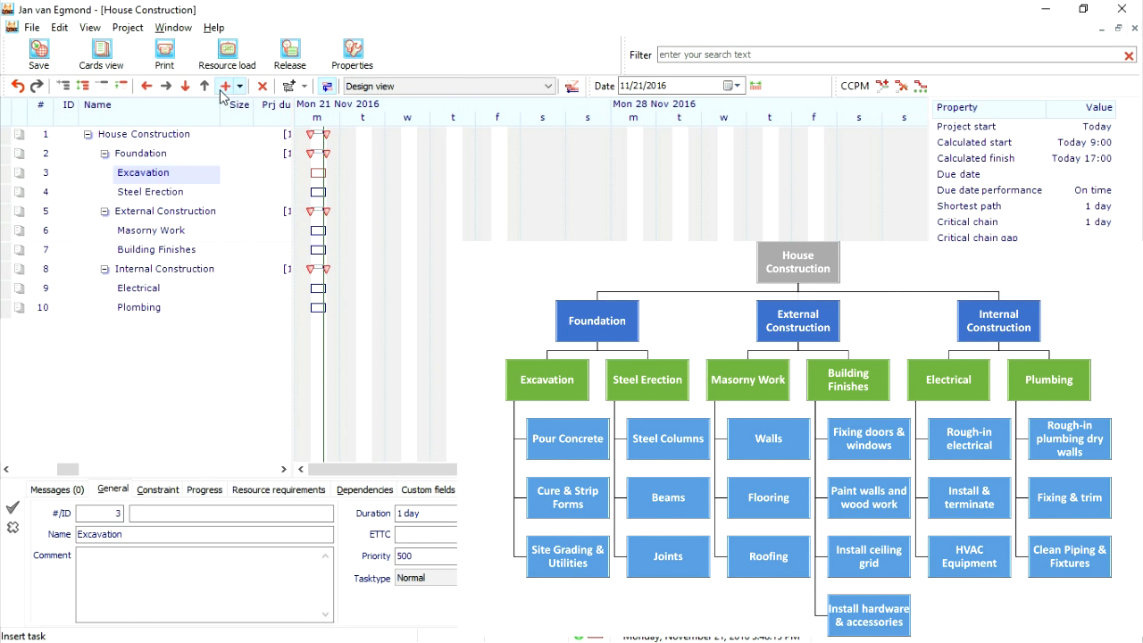
pyautogui.click(224, 85)
pyautogui.click(224, 86)
pyautogui.click(195, 197)
pyautogui.write('Pour Concrete')
pyautogui.click(183, 212)
pyautogui.write('Cure & Stri')
pyautogui.click(250, 231)
pyautogui.write('Sit Grading & Utilities')
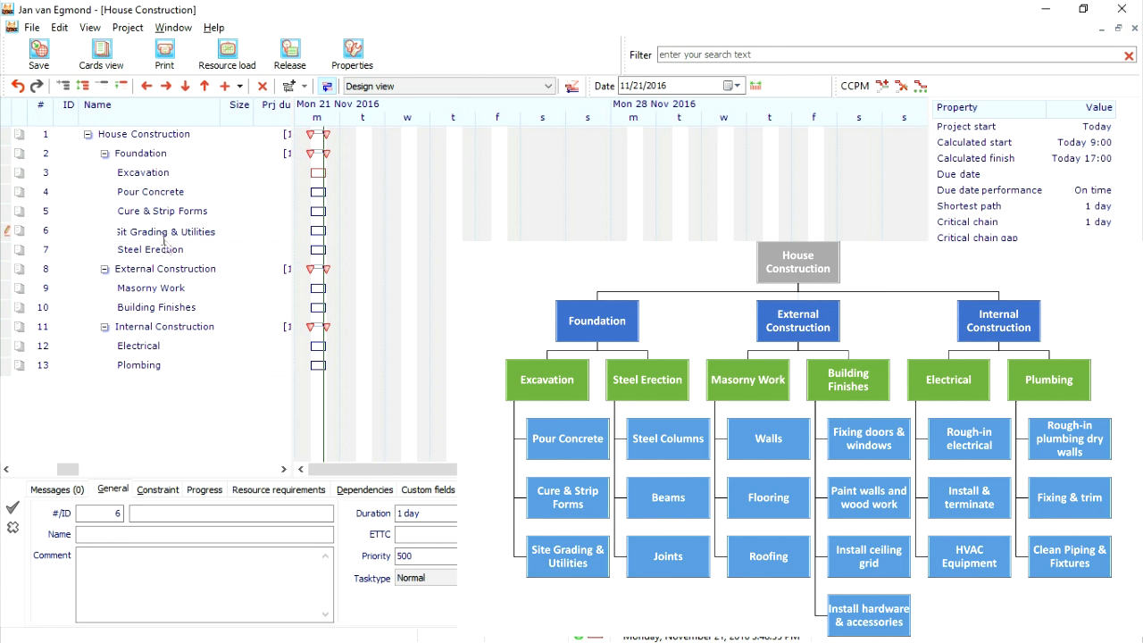
# - Indent Pour Concrete, Cure & Strip Forms and Sit Grading & Utilities so they become subtasks of Excavation
pyautogui.click(157, 192)
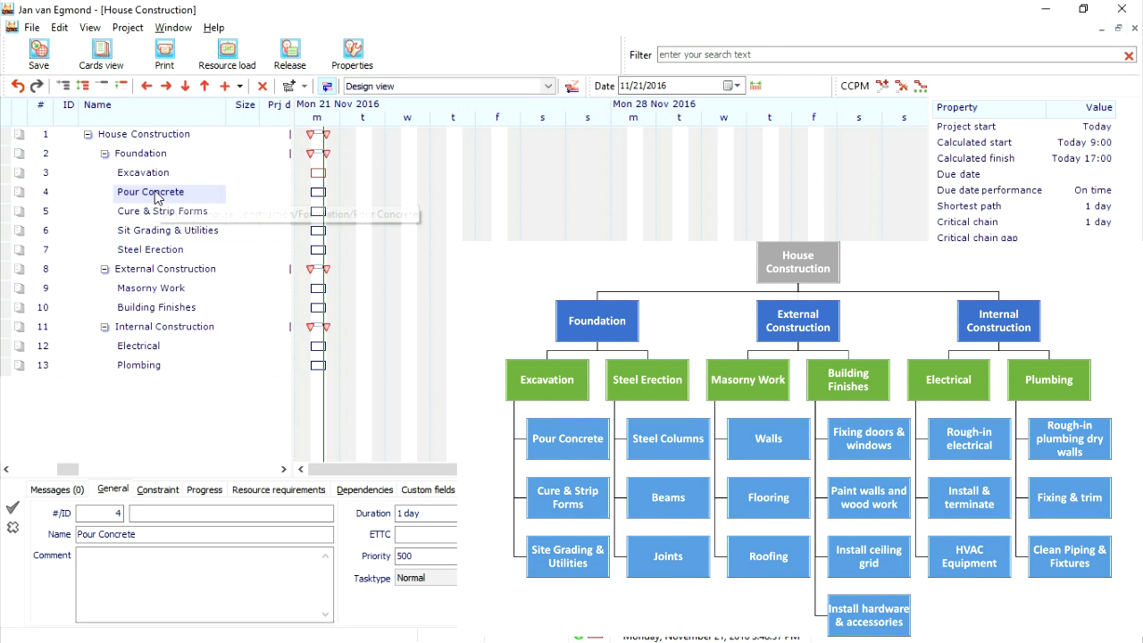
pyautogui.keyDown('shift'); pyautogui.click(152, 231); pyautogui.keyUp('shift')
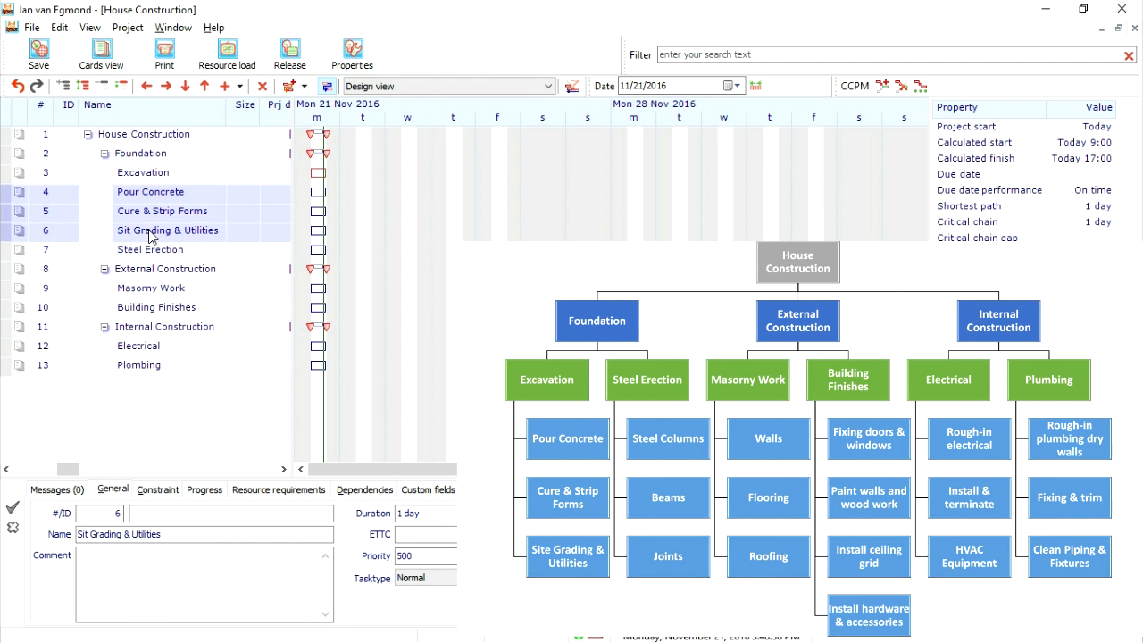
pyautogui.click(168, 86)
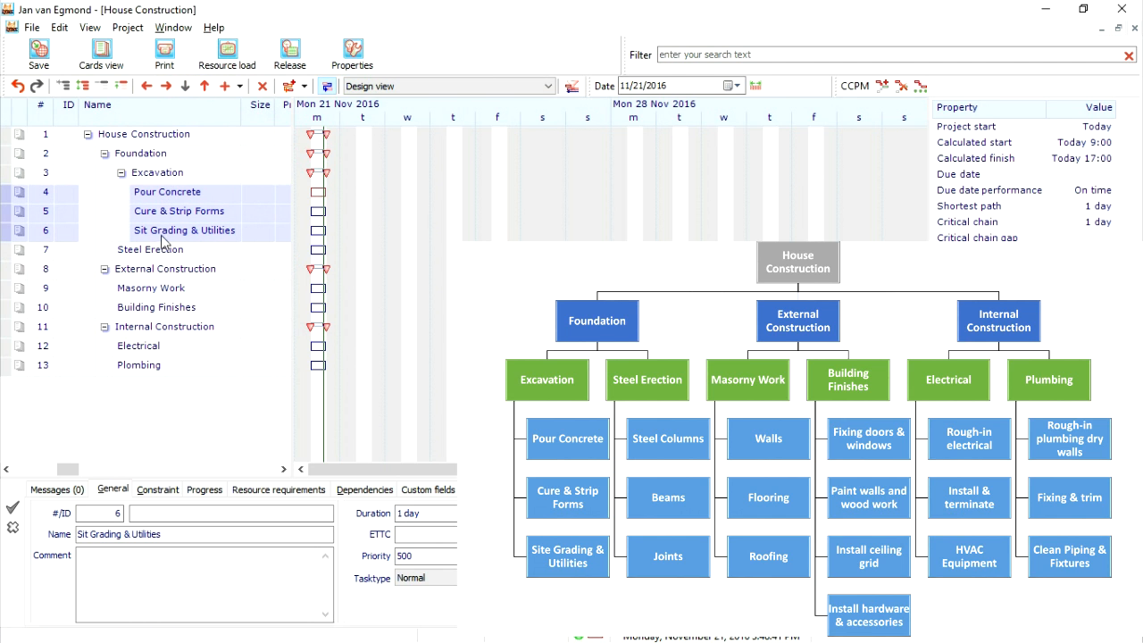
# - Insert three tasks under Steel Erection as its subtasks, named Steel Columns, Beams and Joints
pyautogui.click(152, 253)
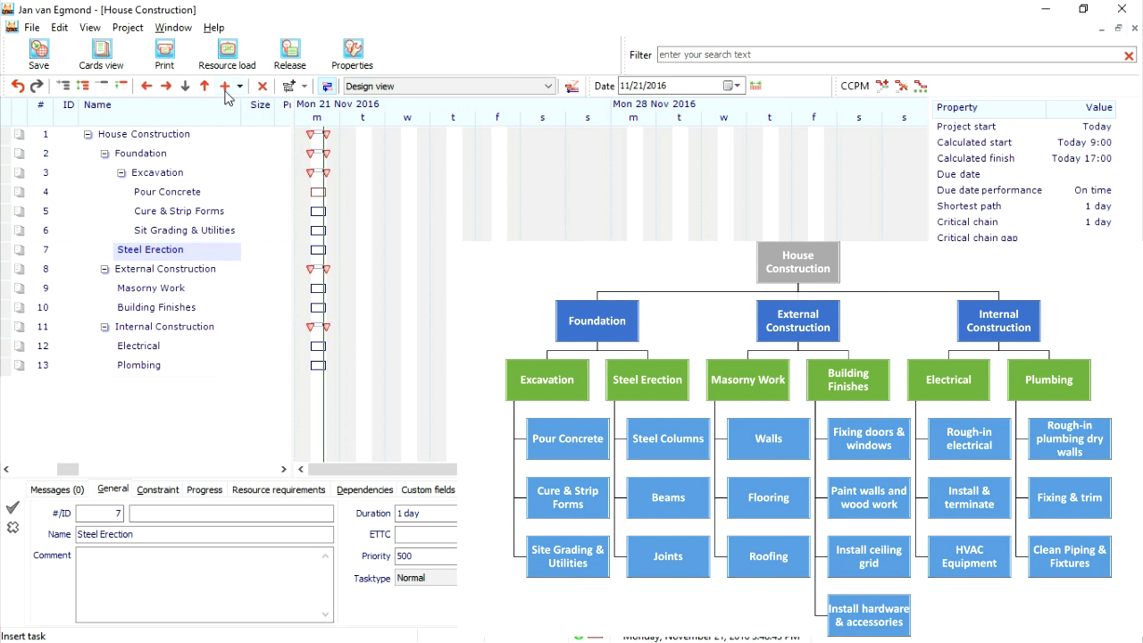
pyautogui.click(226, 87)
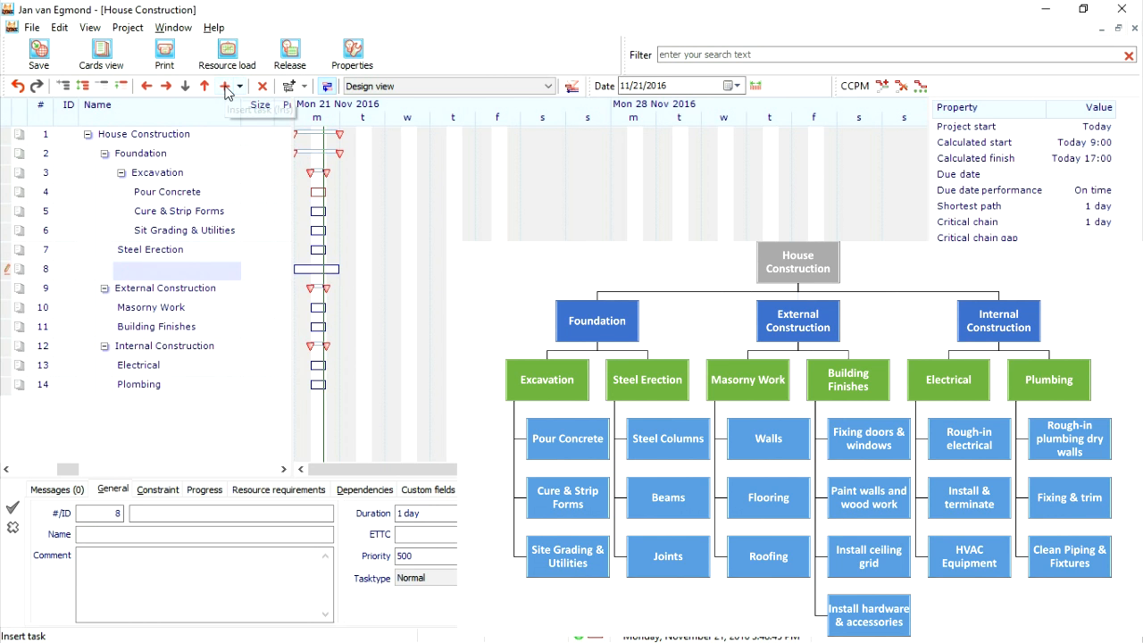
pyautogui.click(226, 86)
pyautogui.click(226, 87)
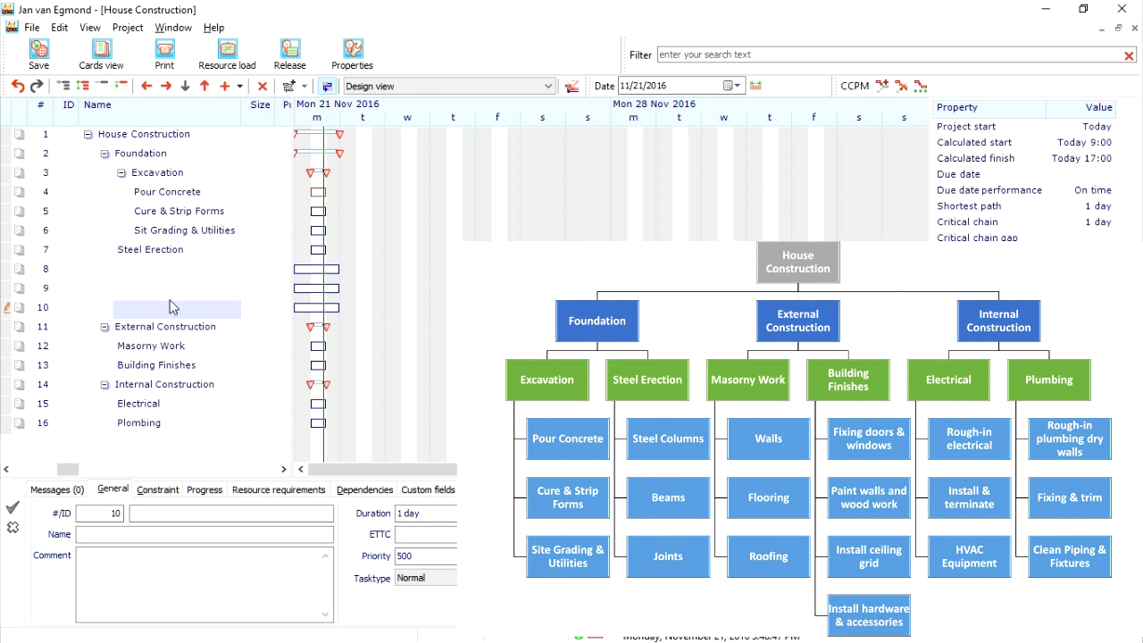
pyautogui.click(176, 277)
pyautogui.write('Steel Columns')
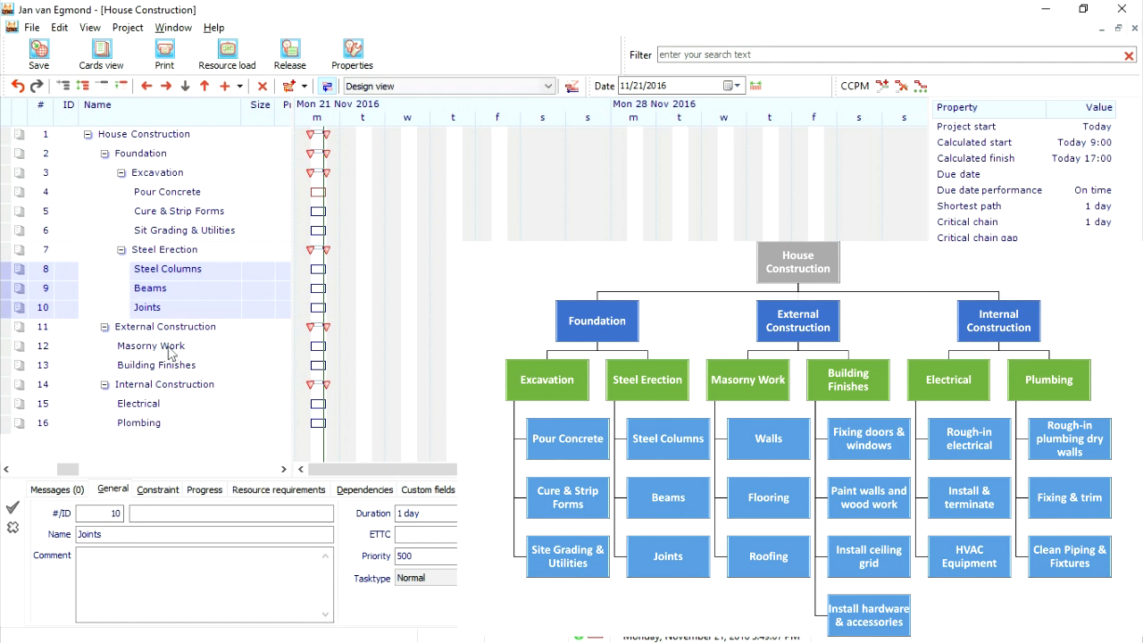
# - Insert three tasks directly below Masorny Work and name them Walls, Flooring and Roofing
pyautogui.click(169, 351)
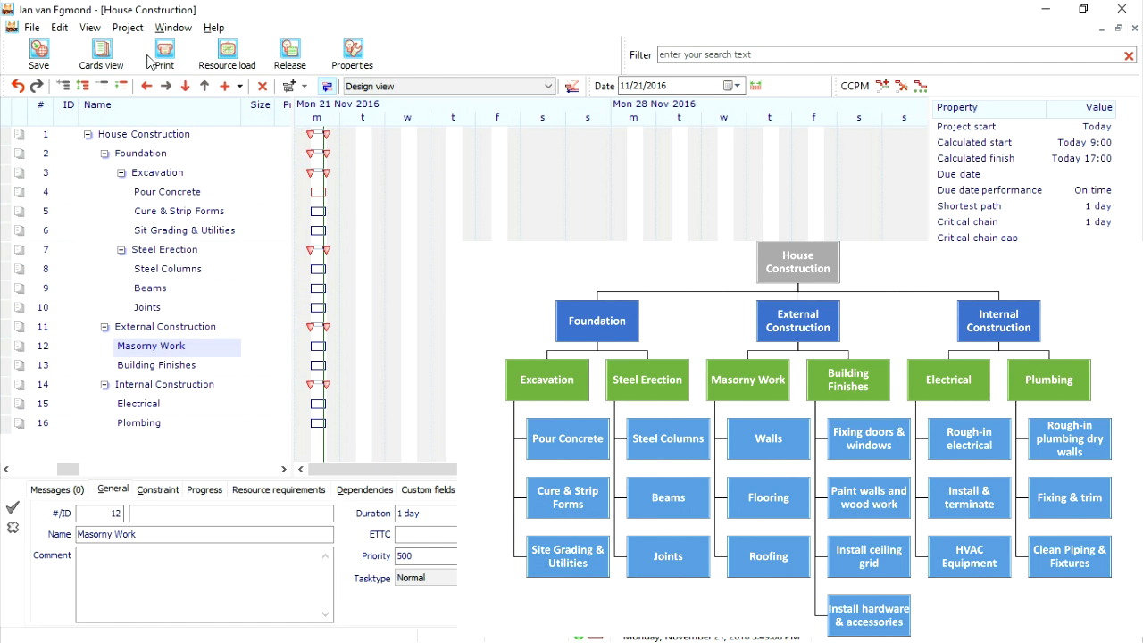
pyautogui.click(224, 88)
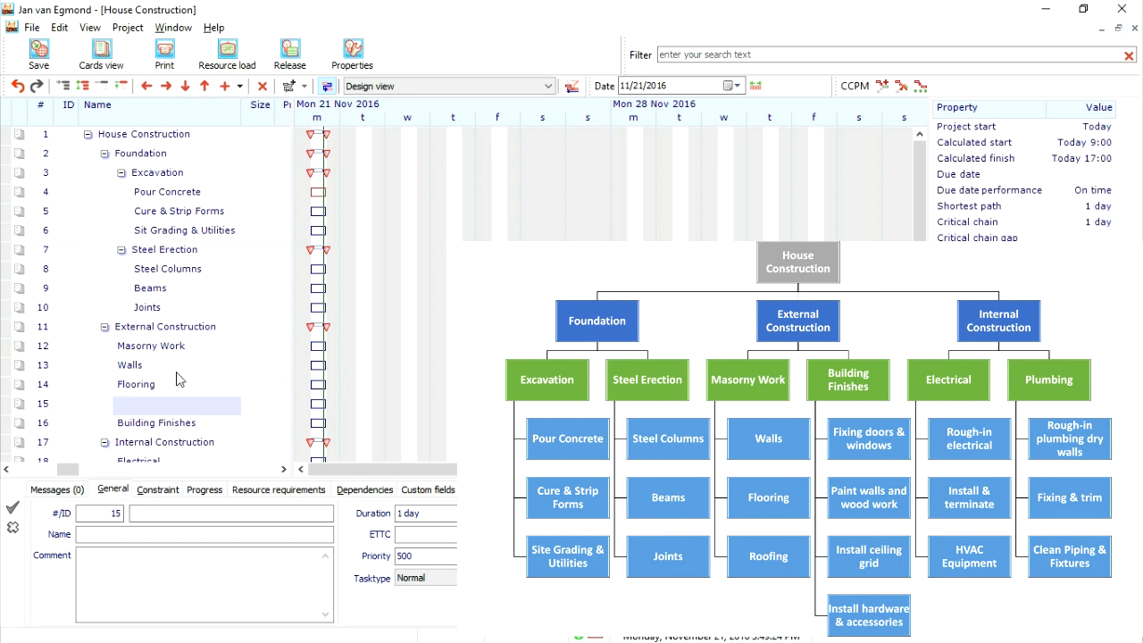
pyautogui.write('Roofing')
# - Indent the Walls, Flooring and Roofing tasks so they become subtasks of Masorny Work
pyautogui.click(131, 365)
pyautogui.keyDown('shift'); pyautogui.click(144, 407); pyautogui.keyUp('shift')
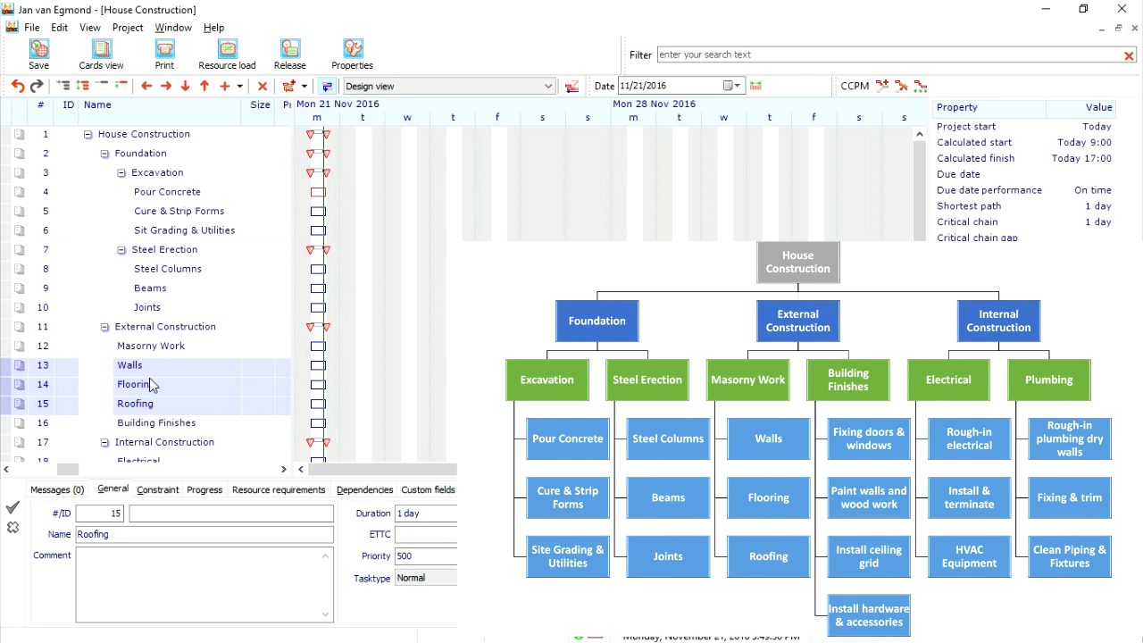
pyautogui.click(166, 86)
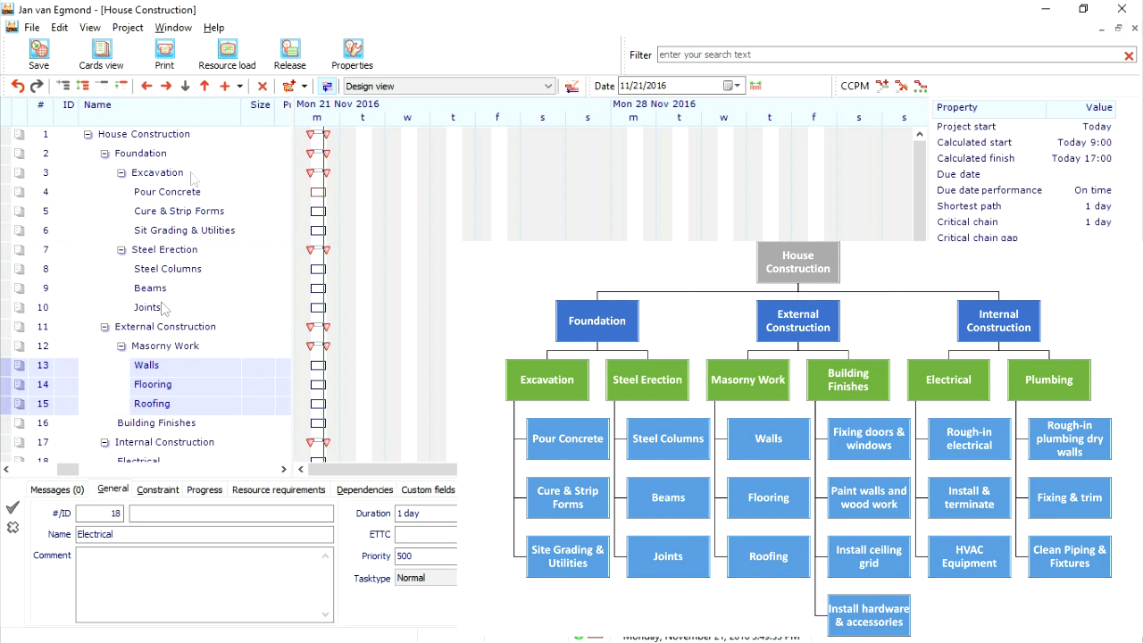
# - Insert four tasks below Building Finishes: Fixing doors & windows, Paint Walls and Wood work, Install Hardware & Accessories, Installing Ceiling grid
pyautogui.scroll(-1, 156, 433)
pyautogui.click(156, 384)
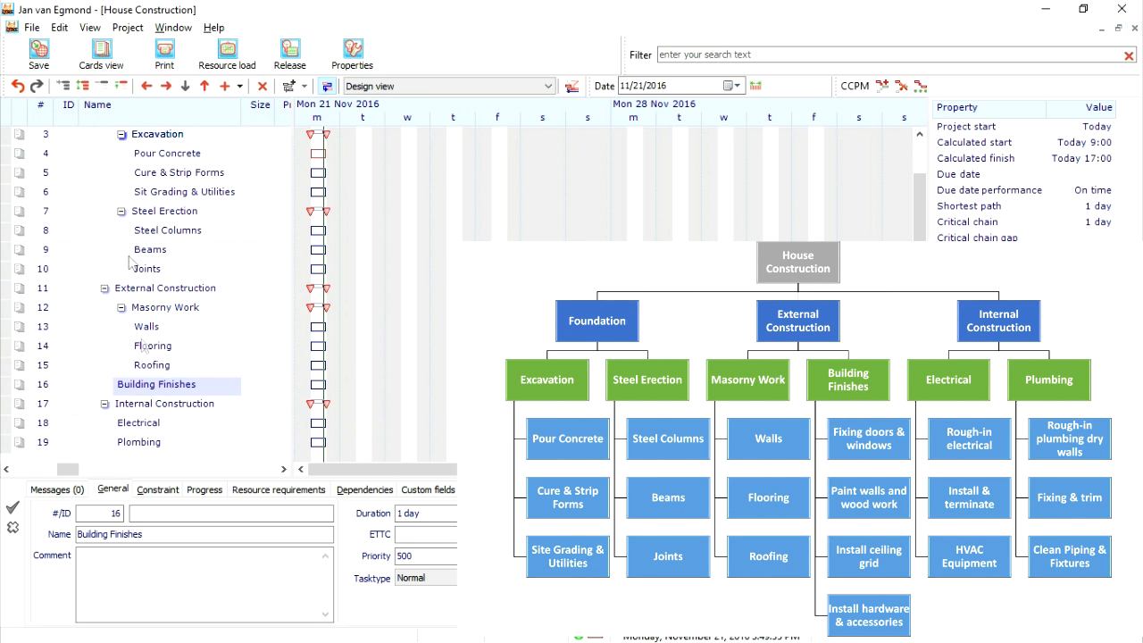
pyautogui.click(227, 87)
pyautogui.click(227, 88)
pyautogui.click(227, 88)
pyautogui.click(227, 88)
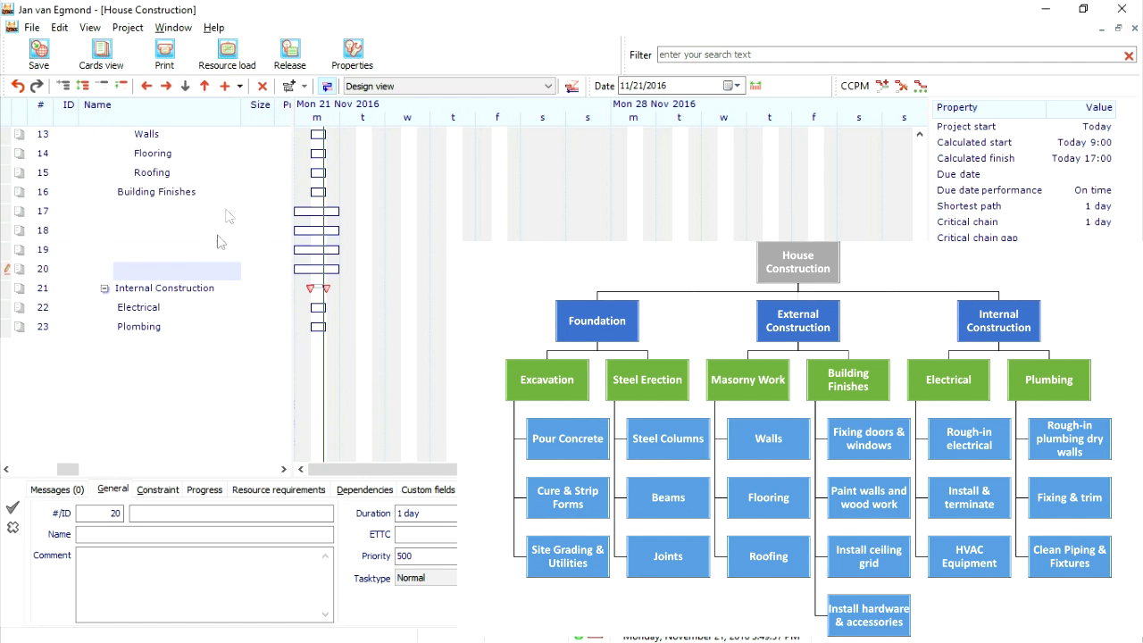
pyautogui.click(189, 218)
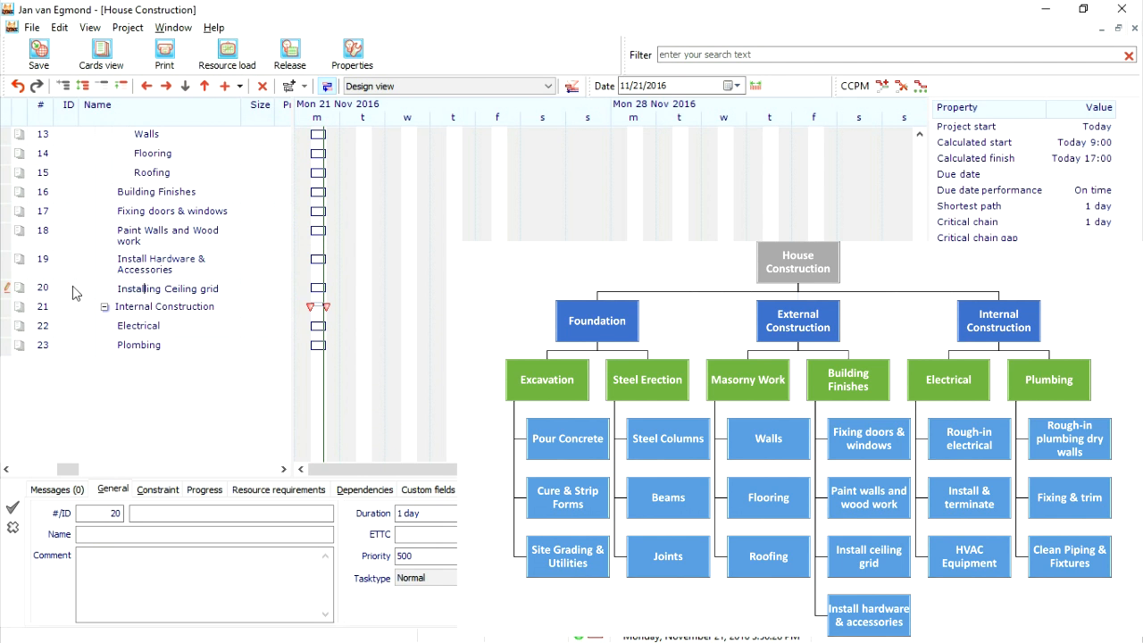
# - Move Installing Ceiling grid above Install Hardware & Accessories, and indent all four new tasks under Building Finishes
pyautogui.click(150, 293)
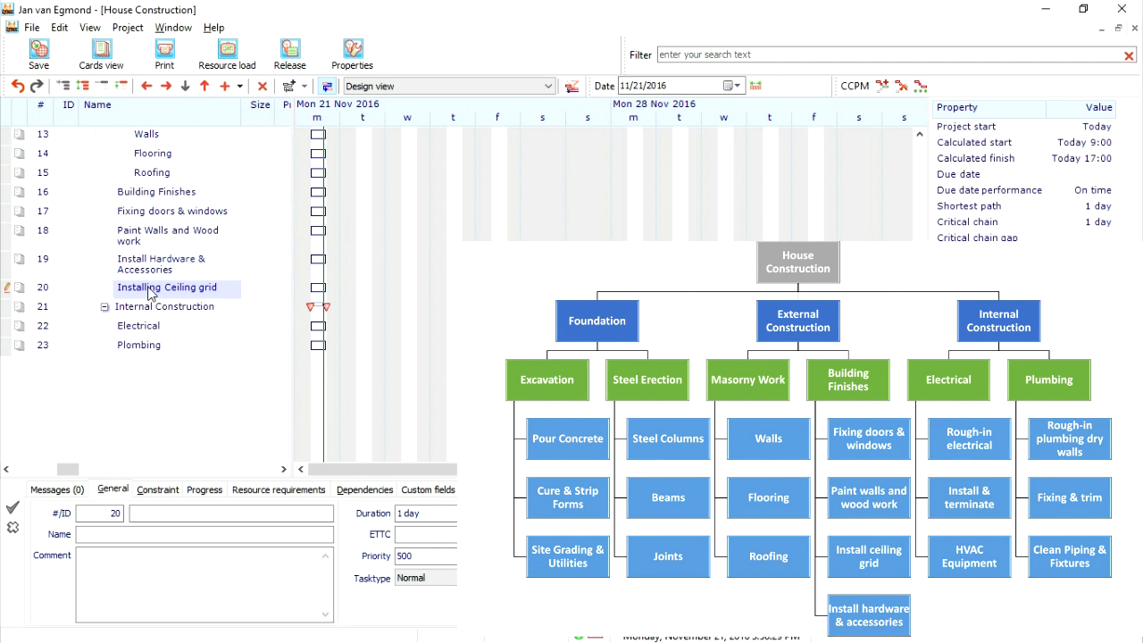
pyautogui.click(205, 86)
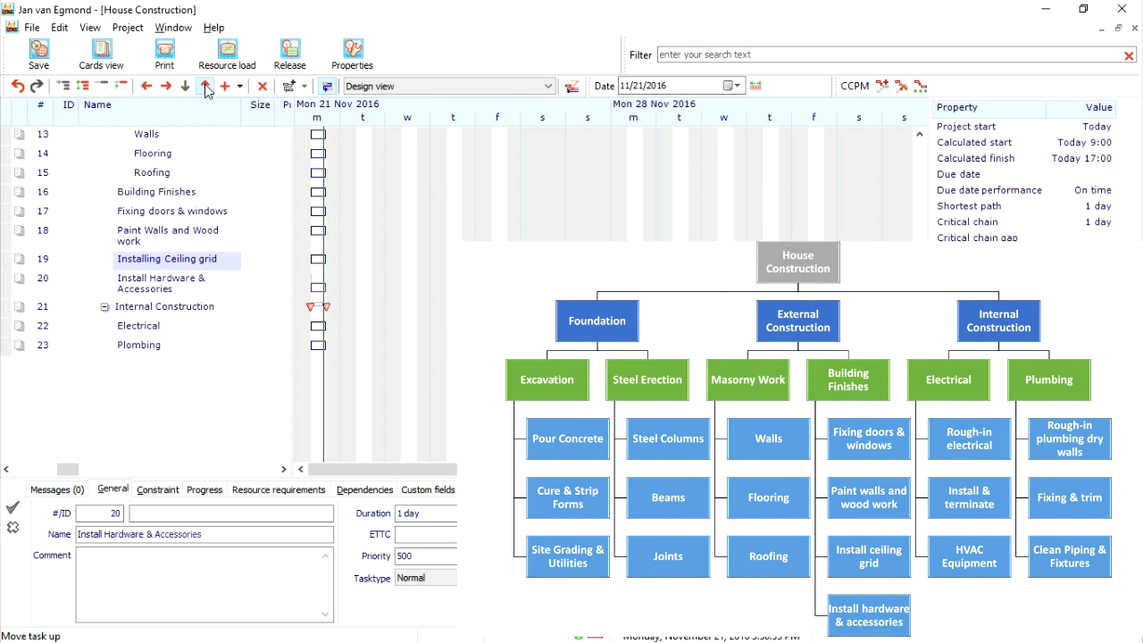
pyautogui.click(158, 214)
pyautogui.keyDown('shift'); pyautogui.click(148, 296); pyautogui.keyUp('shift')
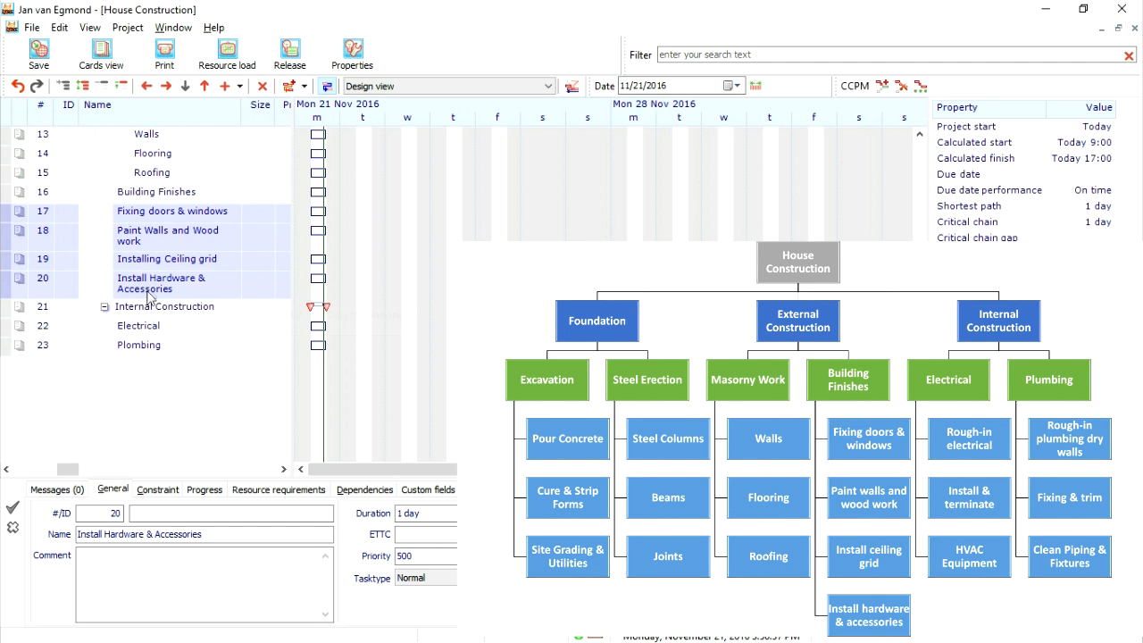
pyautogui.click(166, 86)
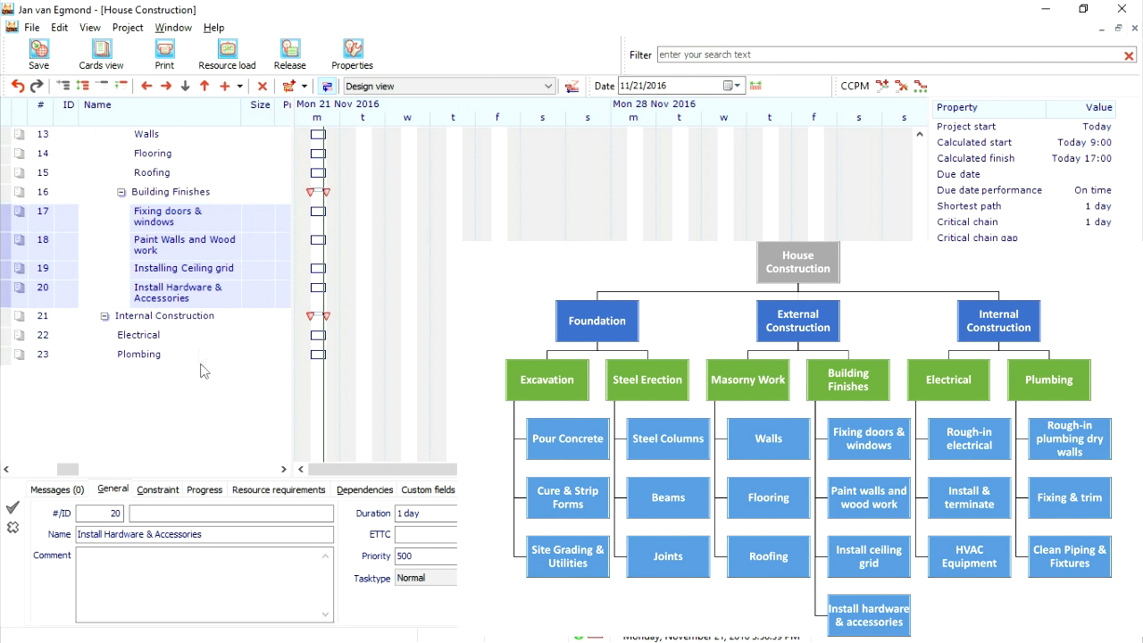
# - Insert three tasks directly below Electrical and name them Rough-in electrical, Install & terminate and HVAC Equipment
pyautogui.click(166, 343)
pyautogui.click(224, 87)
pyautogui.click(224, 86)
pyautogui.click(224, 87)
pyautogui.click(160, 356)
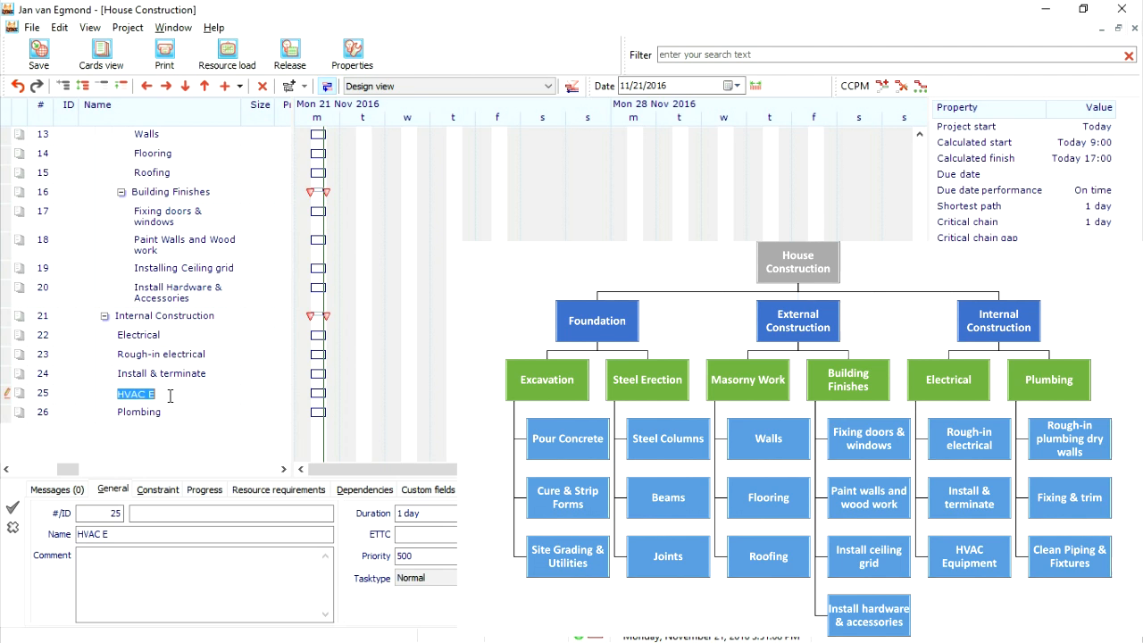
pyautogui.write('t')
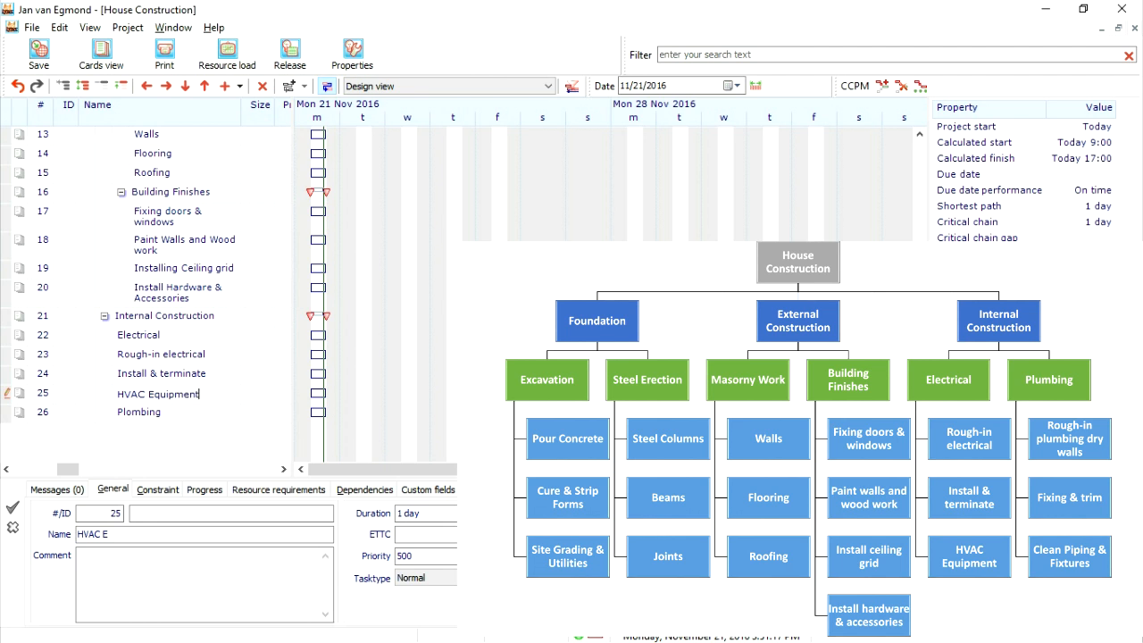
# - Indent Rough-in electrical, Install & terminate and HVAC Equipment so they become subtasks of Electrical
pyautogui.click(143, 357)
pyautogui.keyDown('shift'); pyautogui.click(164, 395); pyautogui.keyUp('shift')
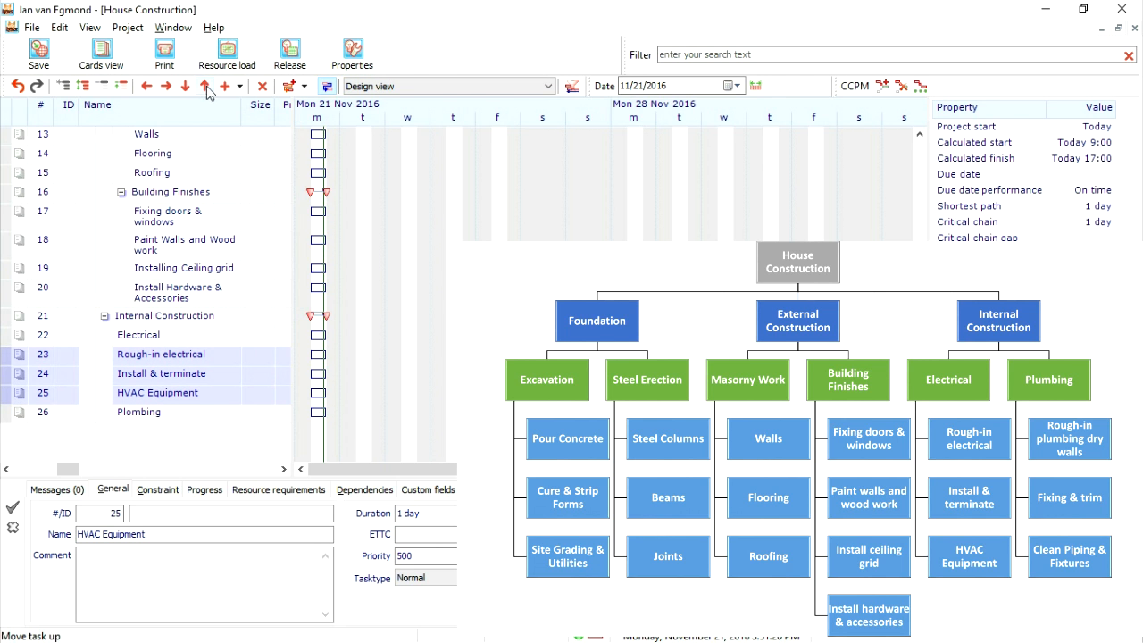
pyautogui.click(166, 86)
# - Insert three tasks below Plombing and name them Rough-in plumbing dry walls, Fixing & Trim and Clean Piping & Fixtures
pyautogui.click(169, 414)
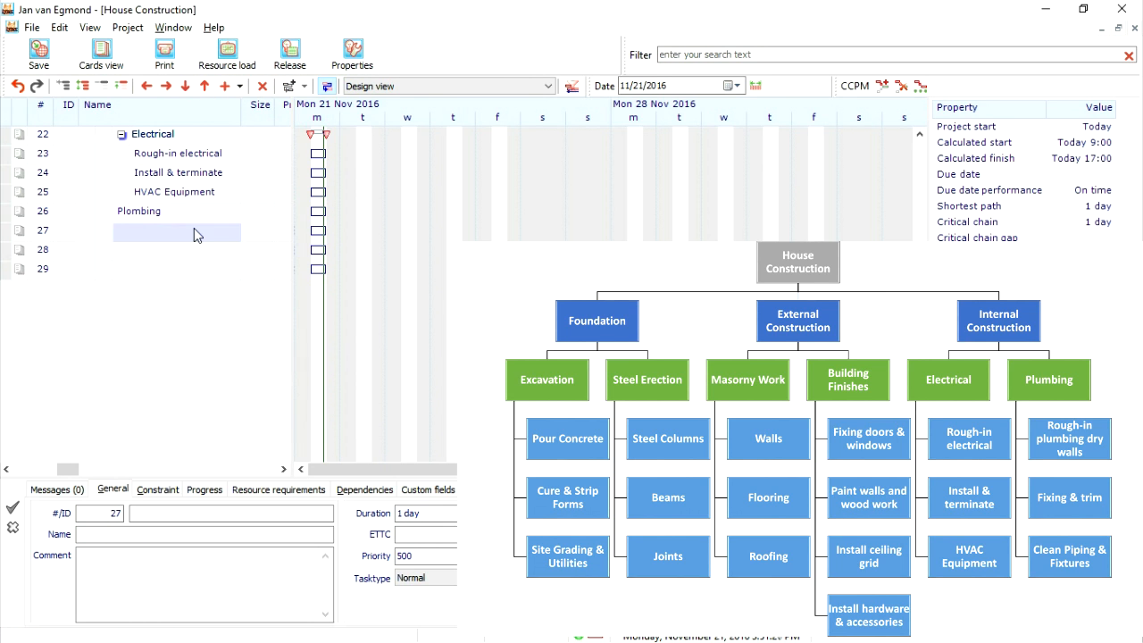
pyautogui.write('Rough-in plumbing dry walls')
pyautogui.press('Return')
pyautogui.write('Fixing & Trim')
pyautogui.press('Return')
pyautogui.write('Clean Piping & Fixtures')
pyautogui.press('Return')
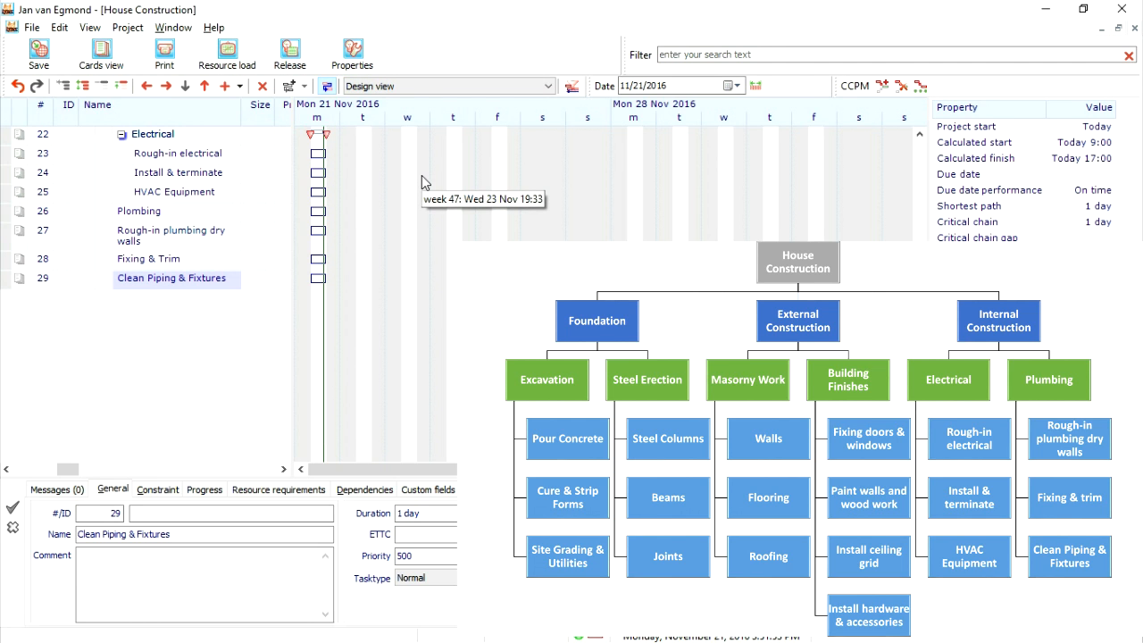
# - Add a task named Handover key to customerr at the end of the list and outdent it to the top level
pyautogui.click(151, 297)
pyautogui.write('Handover key to cusomter')
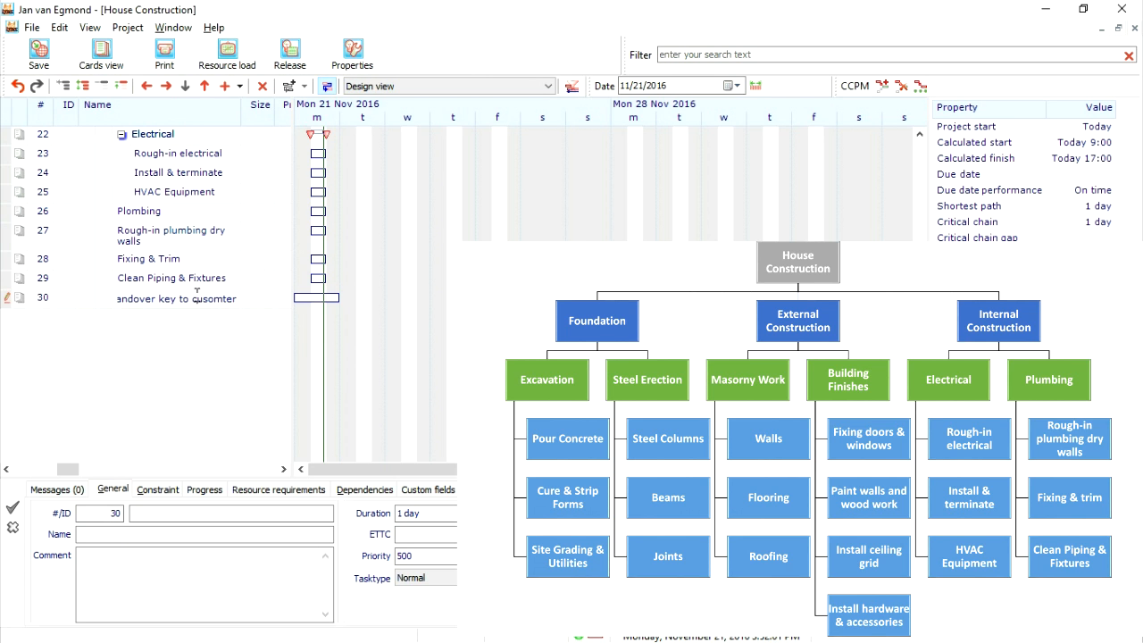
pyautogui.click(146, 86)
pyautogui.click(146, 86)
# - Indent Rough-in plumbing dry walls, Fixing & Trim and Clean Piping & Fixtures so they become subtasks of Plombing
pyautogui.scroll(1, 196, 307)
pyautogui.click(161, 278)
pyautogui.keyDown('shift'); pyautogui.click(162, 331); pyautogui.keyUp('shift')
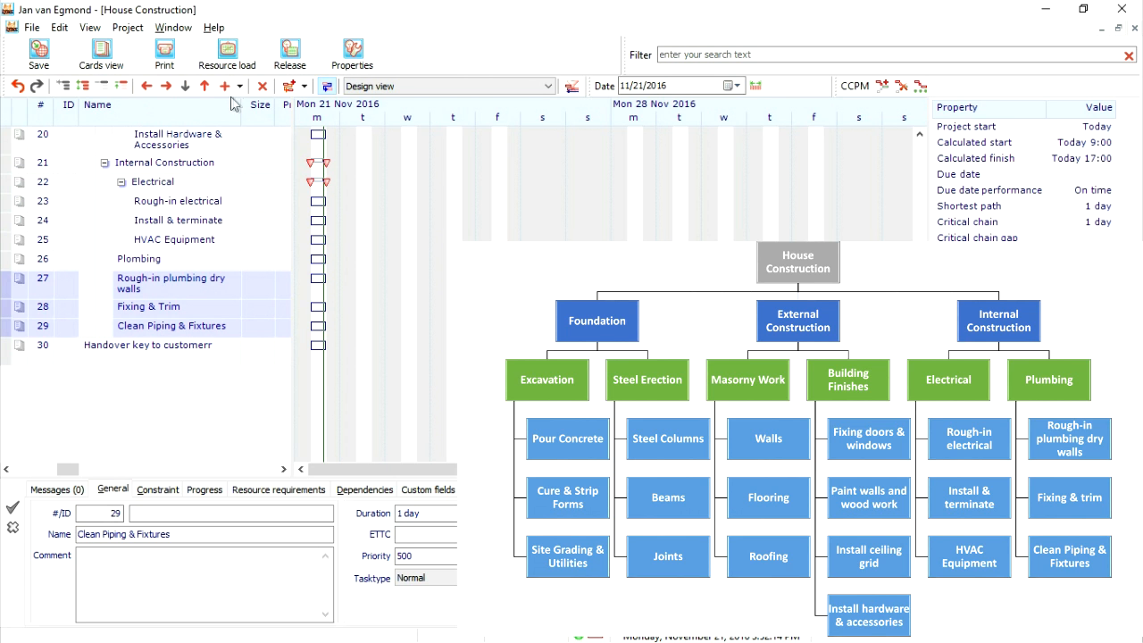
pyautogui.click(165, 86)
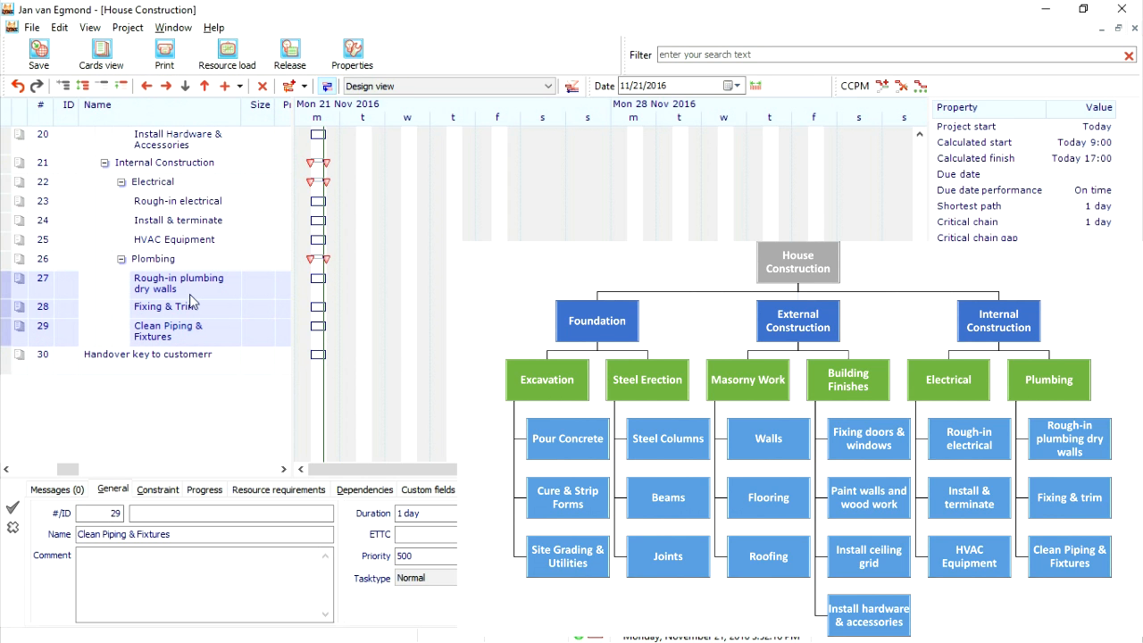
# - Correct the name of the last task in the list to Handover key to customer
pyautogui.scroll(4, 183, 320)
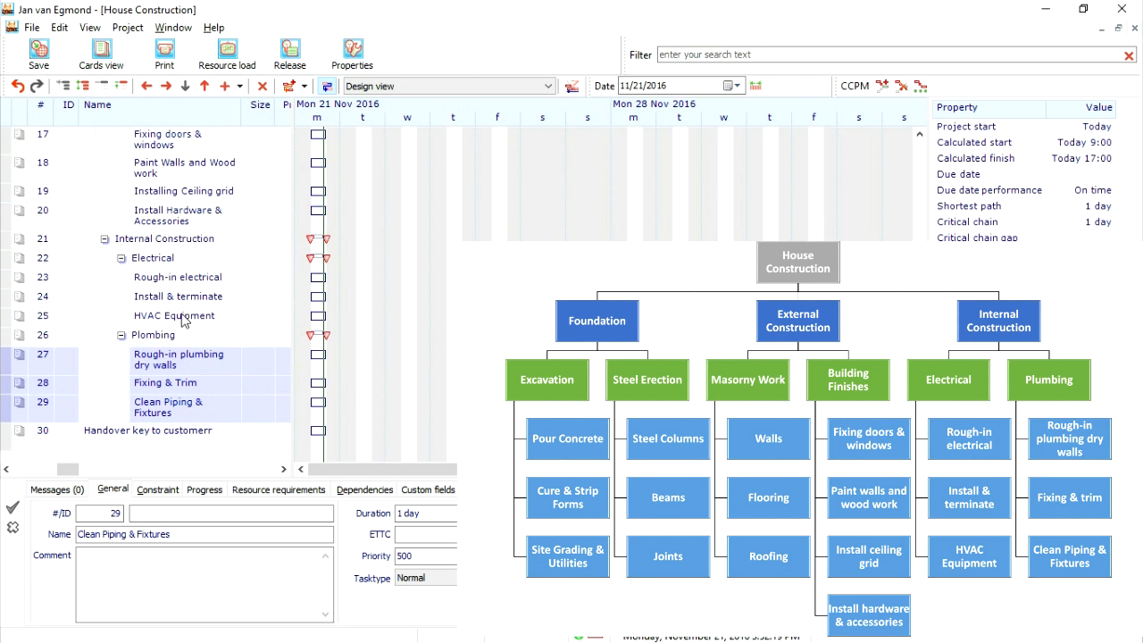
pyautogui.click(219, 433)
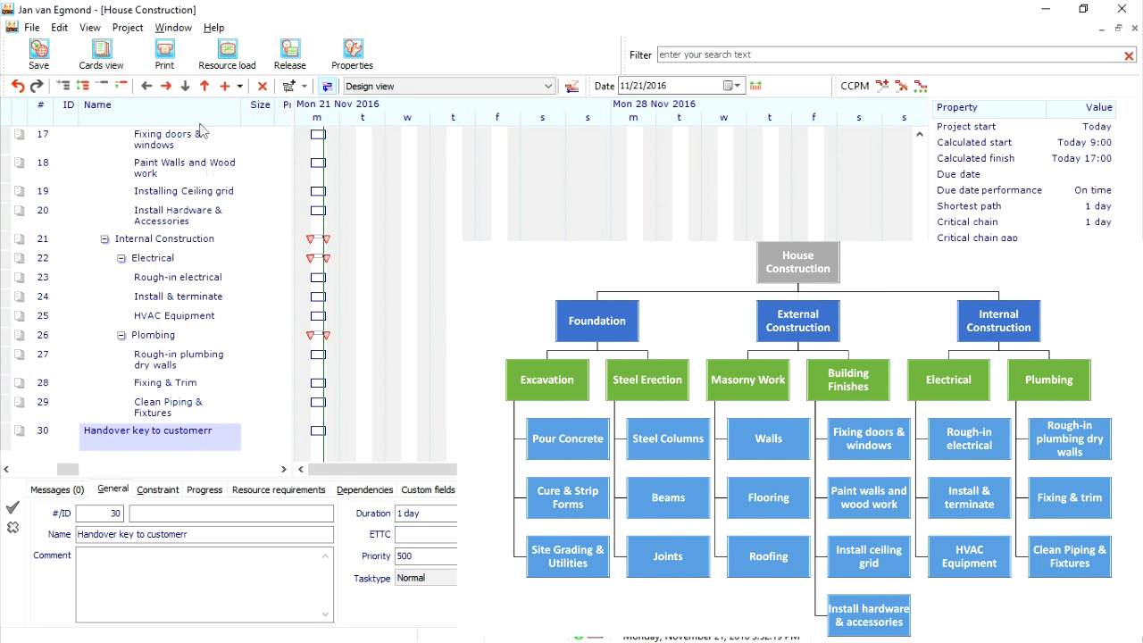
pyautogui.click(209, 436)
pyautogui.click(215, 432)
pyautogui.press('BackSpace')
pyautogui.press('Return')
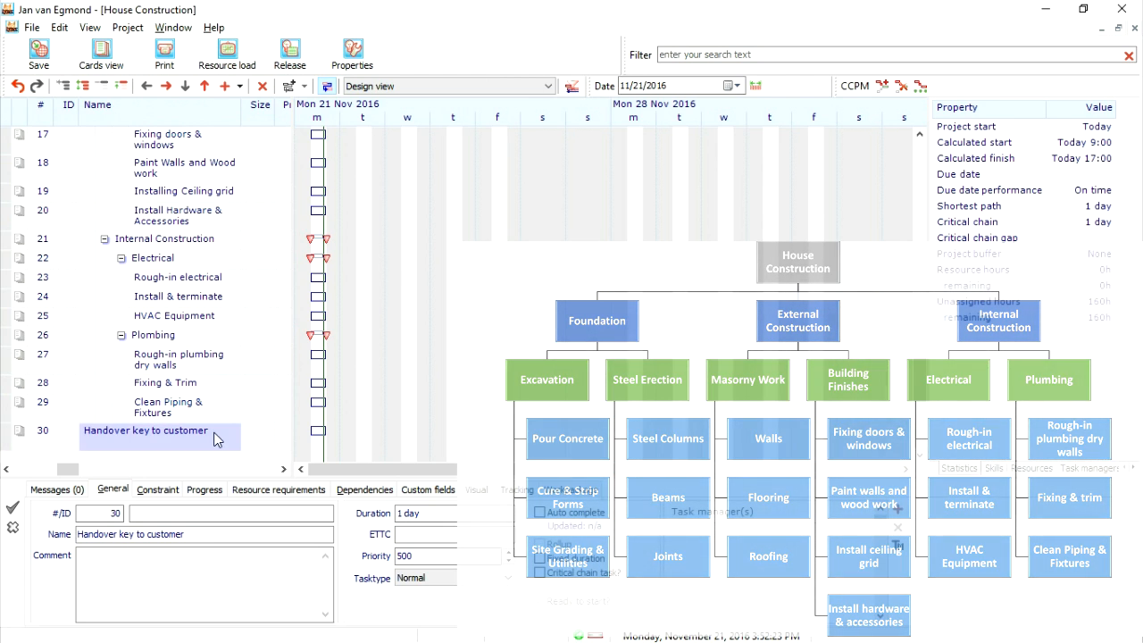
pyautogui.scroll(6, 231, 232)
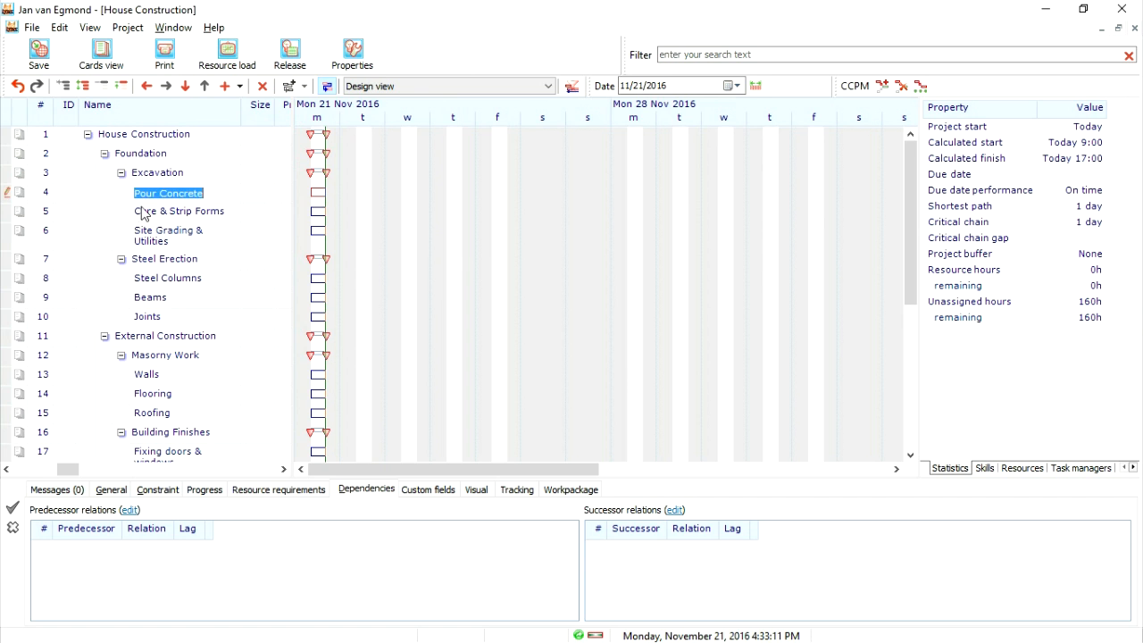
# - Link Pour Concrete as the finish-to-start predecessor of Cure & Strip Forms
pyautogui.click(160, 181)
pyautogui.click(160, 193)
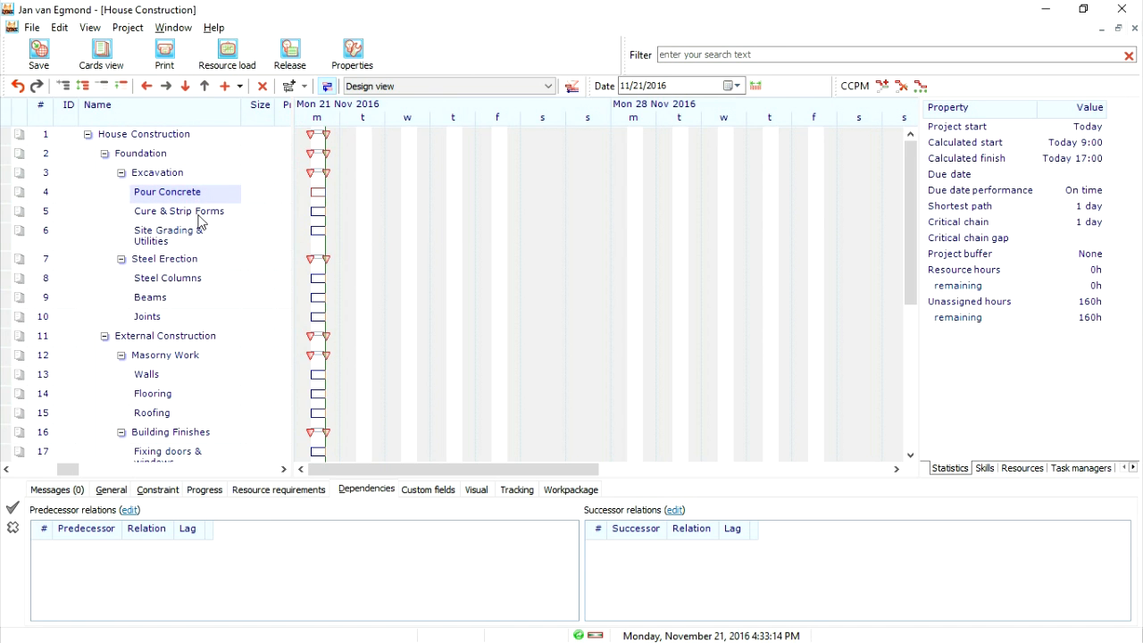
pyautogui.keyDown('shift'); pyautogui.click(200, 222); pyautogui.keyUp('shift')
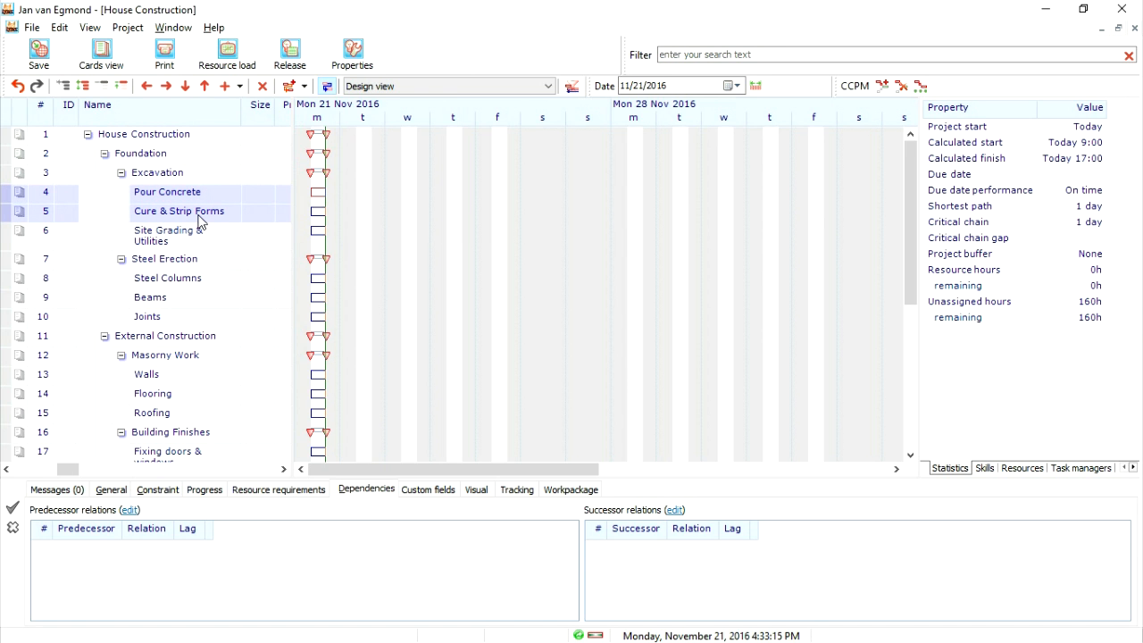
pyautogui.click(291, 91)
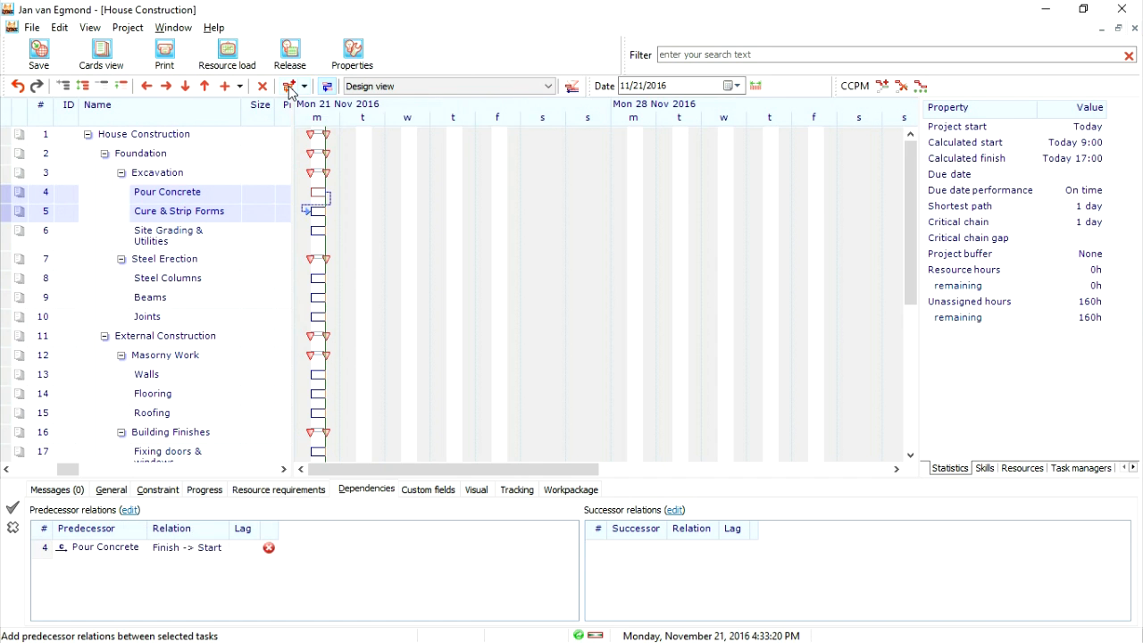
# - Link Cure & Strip Forms as the finish-to-start predecessor of Site Grading & Utilities
pyautogui.click(189, 237)
pyautogui.click(191, 213)
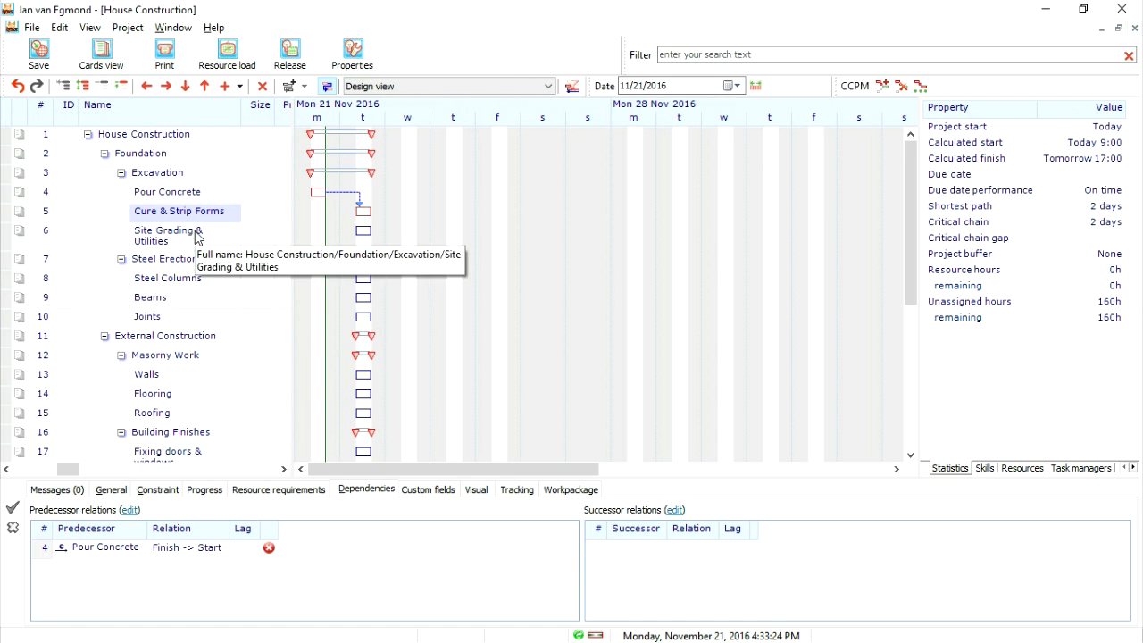
pyautogui.keyDown('shift'); pyautogui.click(197, 238); pyautogui.keyUp('shift')
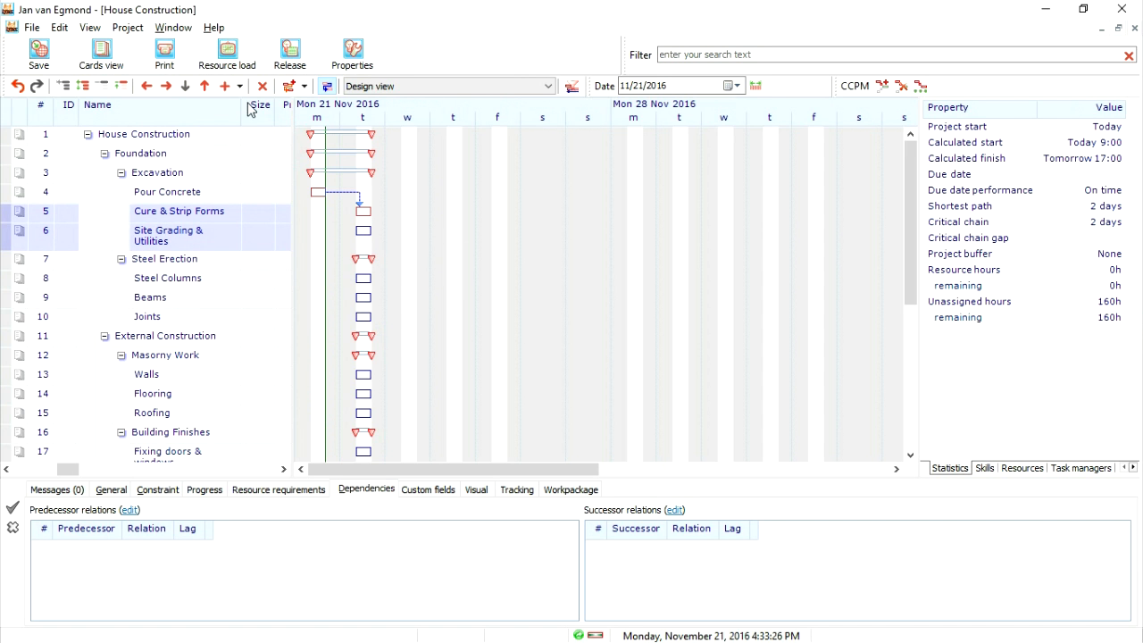
pyautogui.click(291, 86)
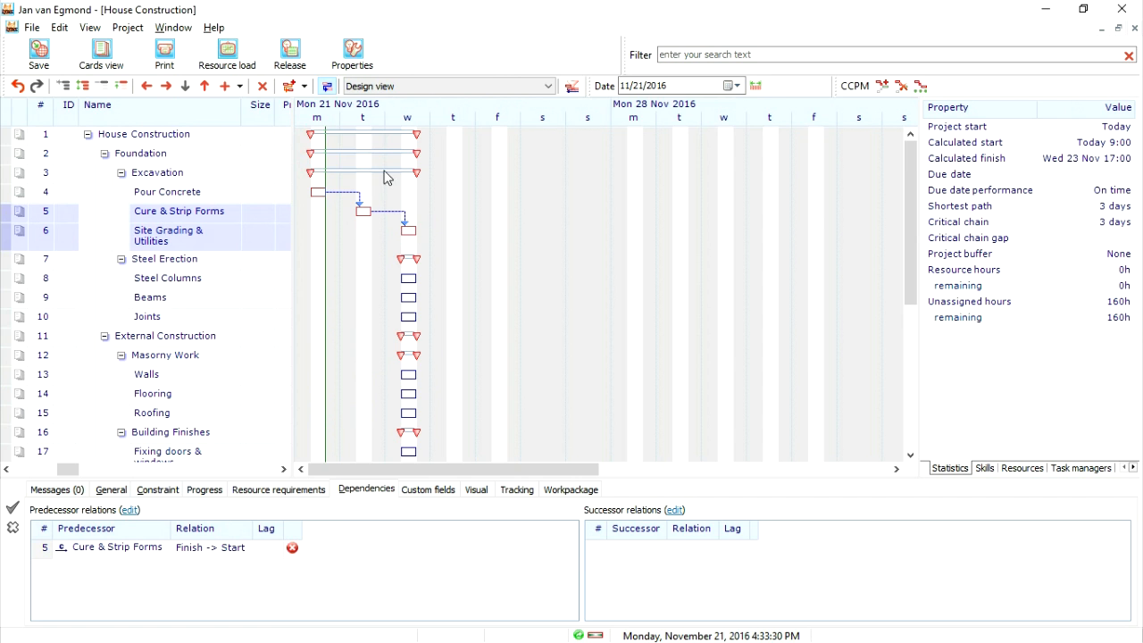
pyautogui.click(305, 86)
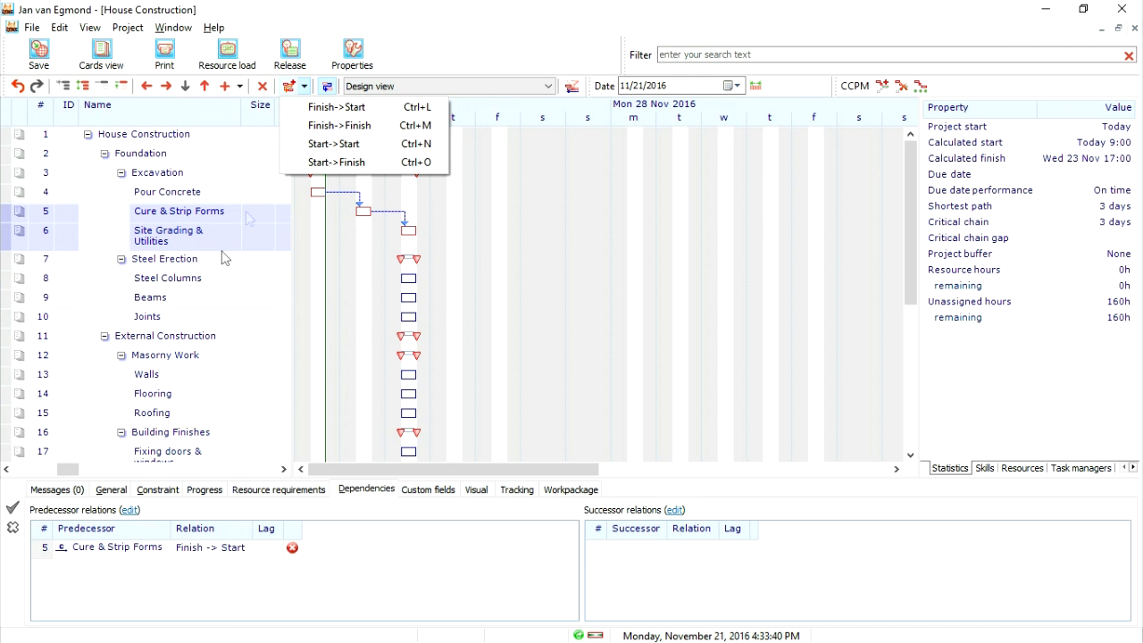
# - Chain Steel Columns, Beams and Joints with finish-to-start relations in that order
pyautogui.click(177, 279)
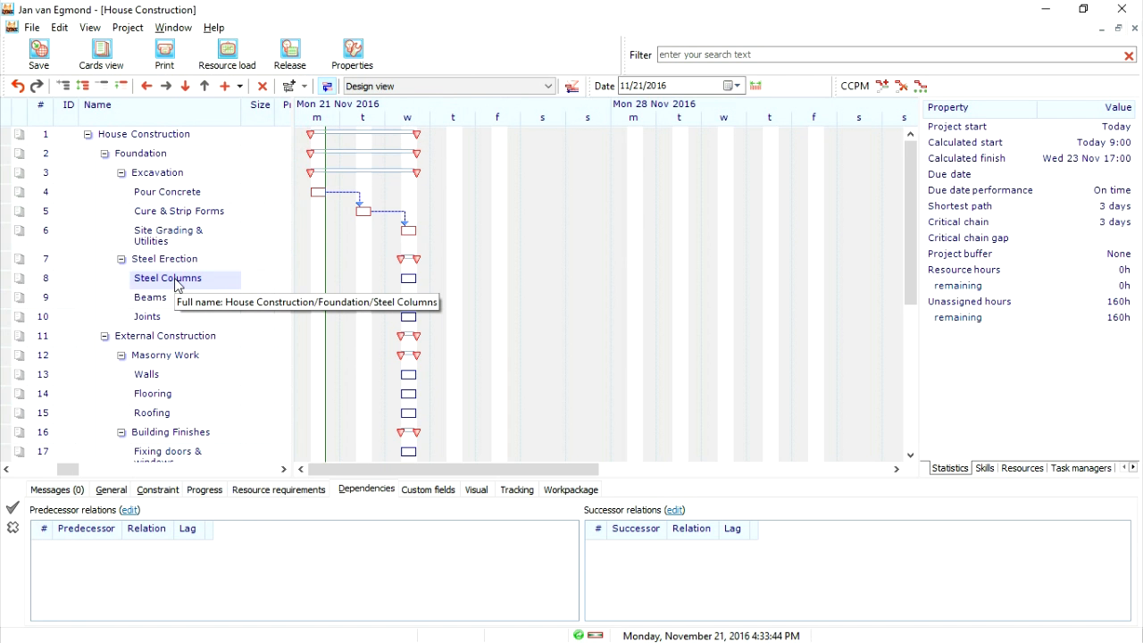
pyautogui.keyDown('shift'); pyautogui.click(177, 321); pyautogui.keyUp('shift')
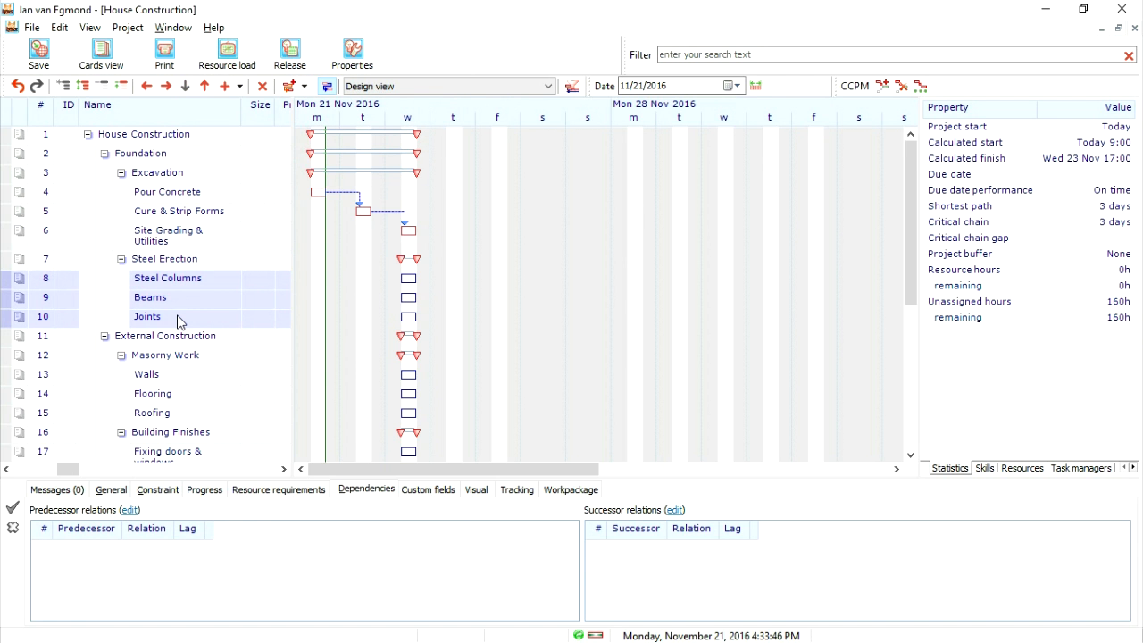
pyautogui.click(288, 87)
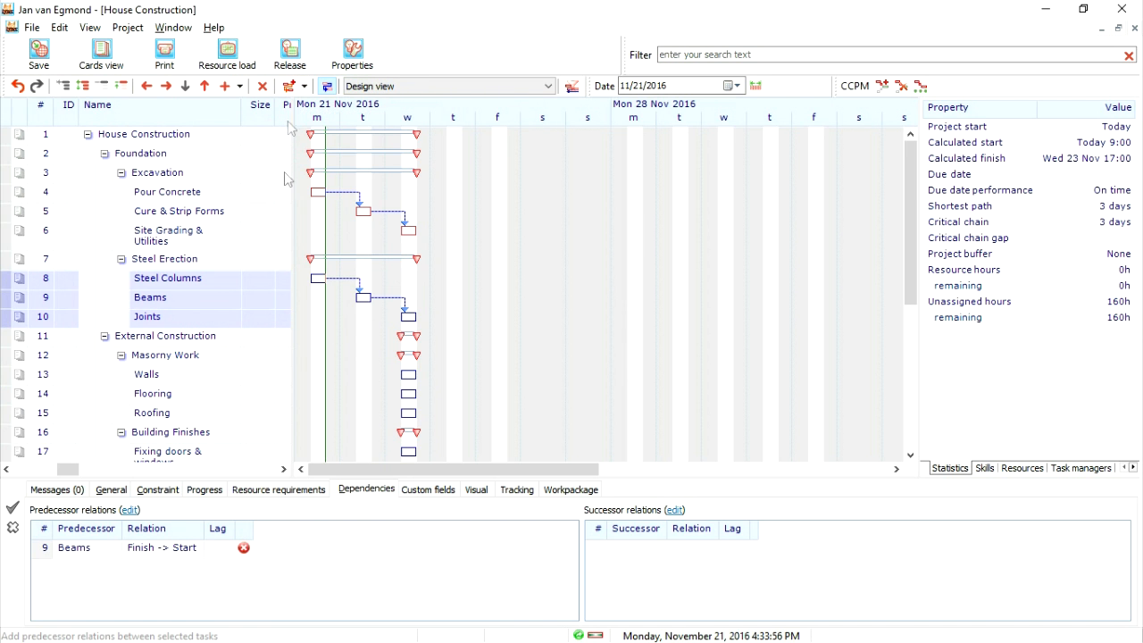
# - Chain the Masorny Work tasks finish-to-start in reverse order, from Roofing to Flooring to Walls
pyautogui.click(167, 419)
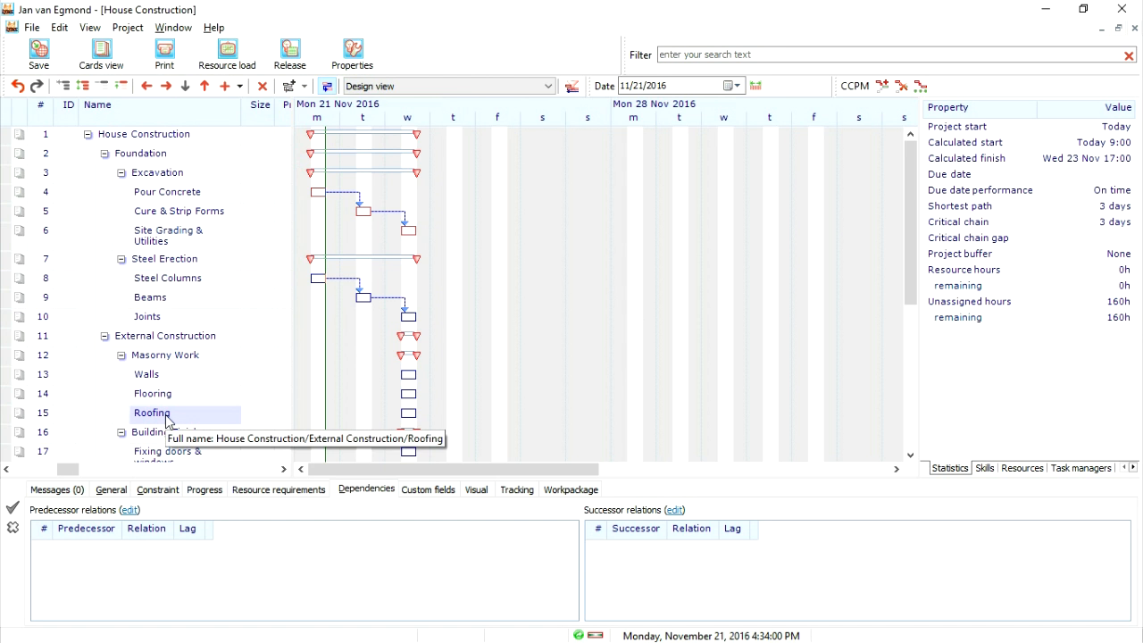
pyautogui.keyDown('shift'); pyautogui.click(174, 375); pyautogui.keyUp('shift')
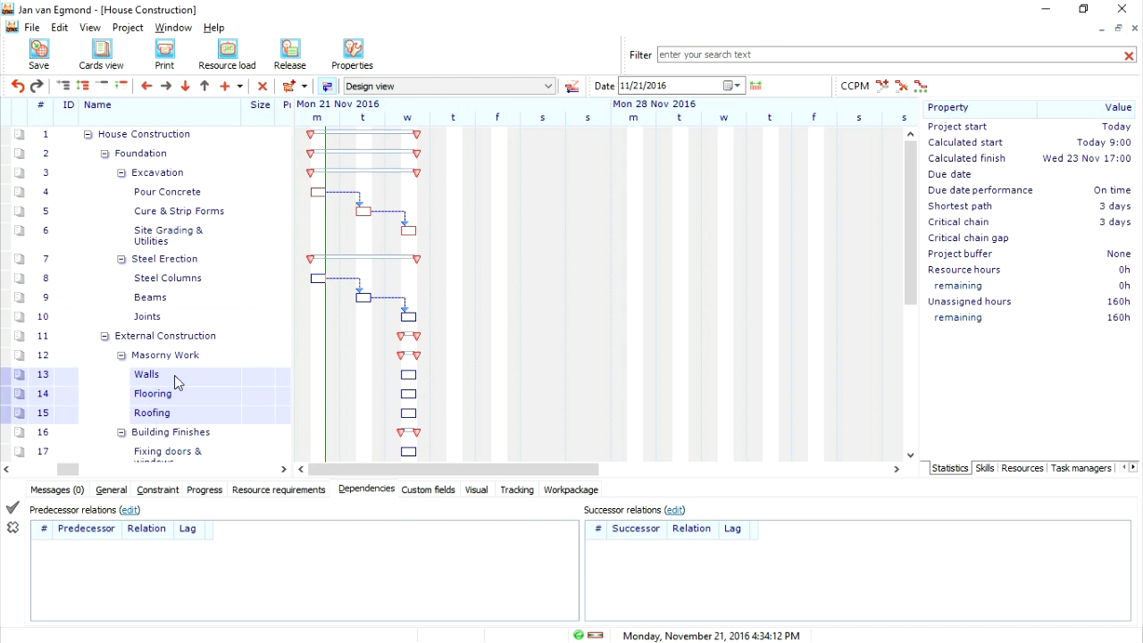
pyautogui.click(410, 413)
pyautogui.keyDown('ctrl'); pyautogui.click(409, 395); pyautogui.keyUp('ctrl')
pyautogui.keyDown('ctrl'); pyautogui.click(408, 376); pyautogui.keyUp('ctrl')
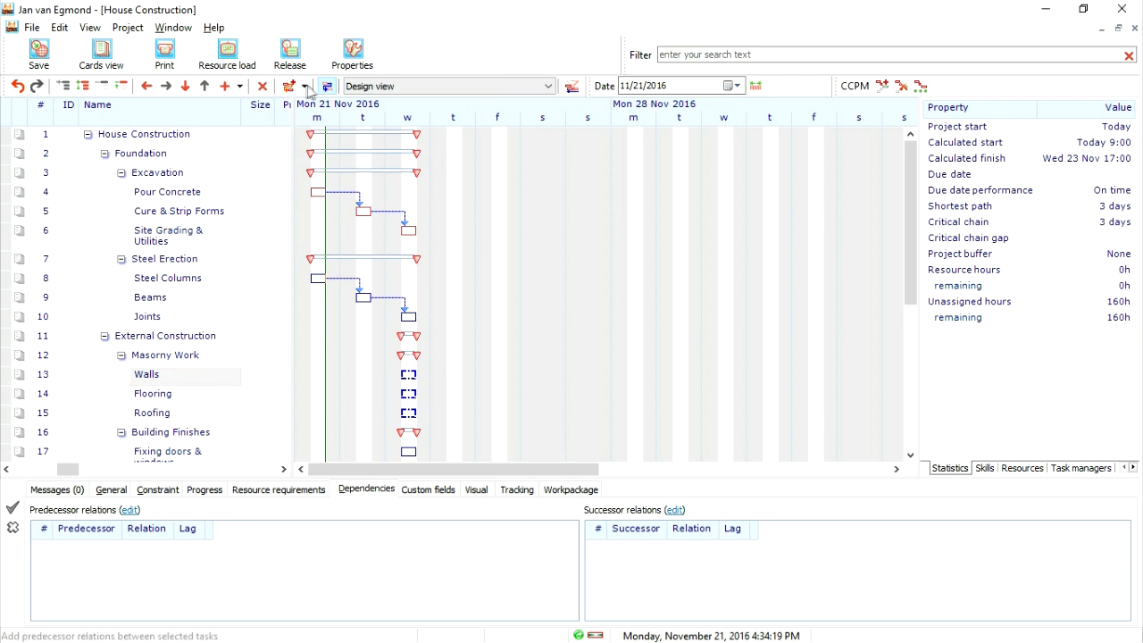
pyautogui.click(289, 85)
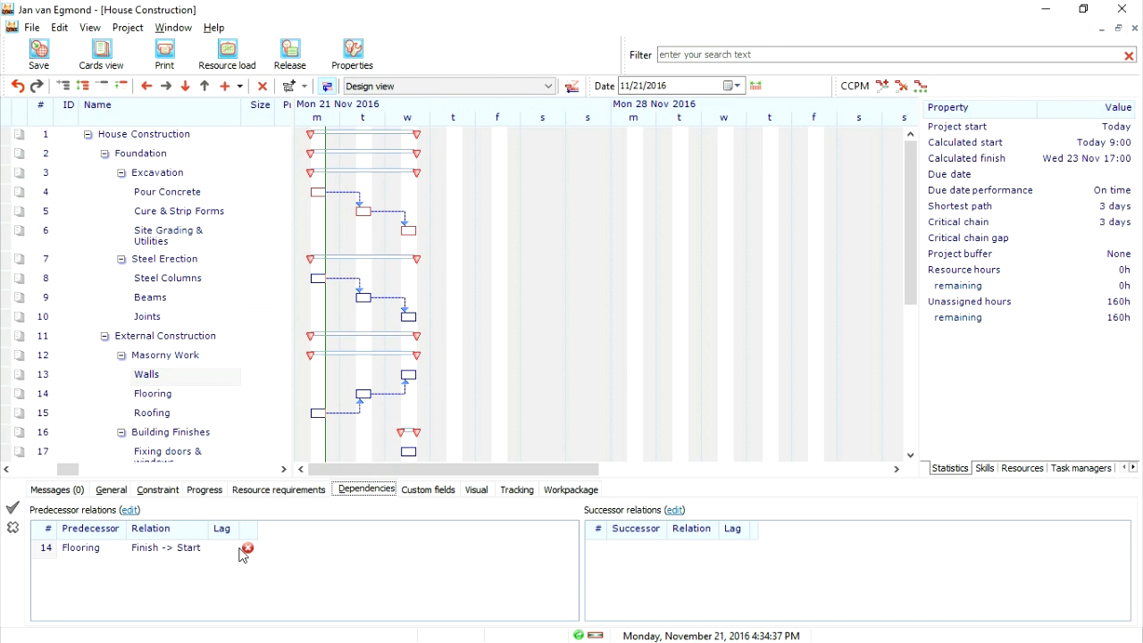
# - Delete Flooring's predecessor relation with Roofing and its successor relation with Walls
pyautogui.click(167, 399)
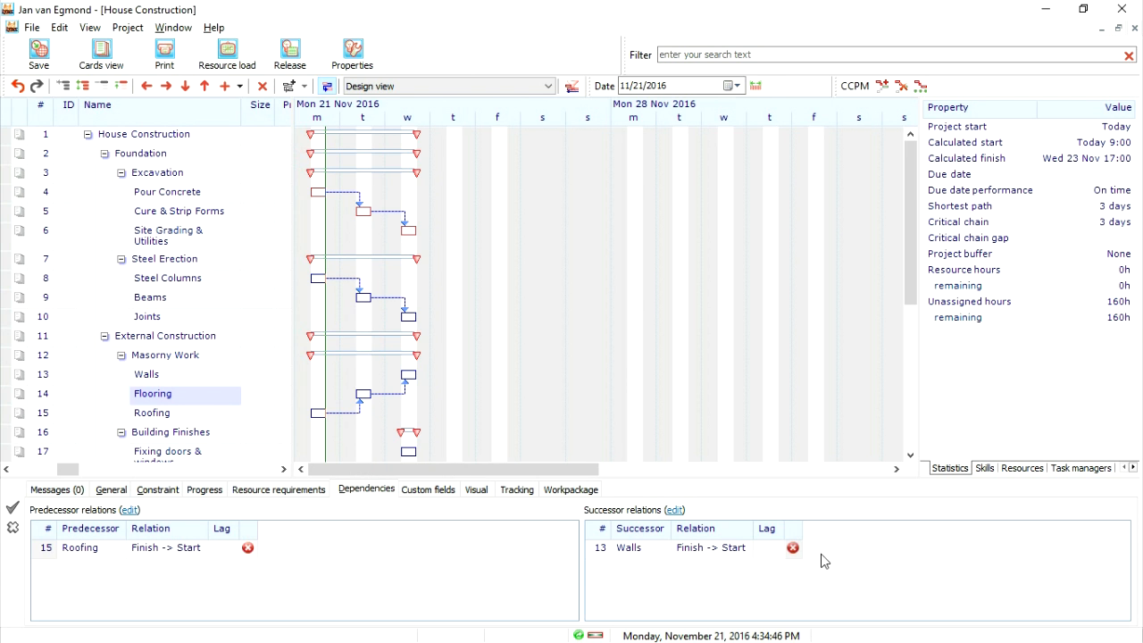
pyautogui.click(250, 549)
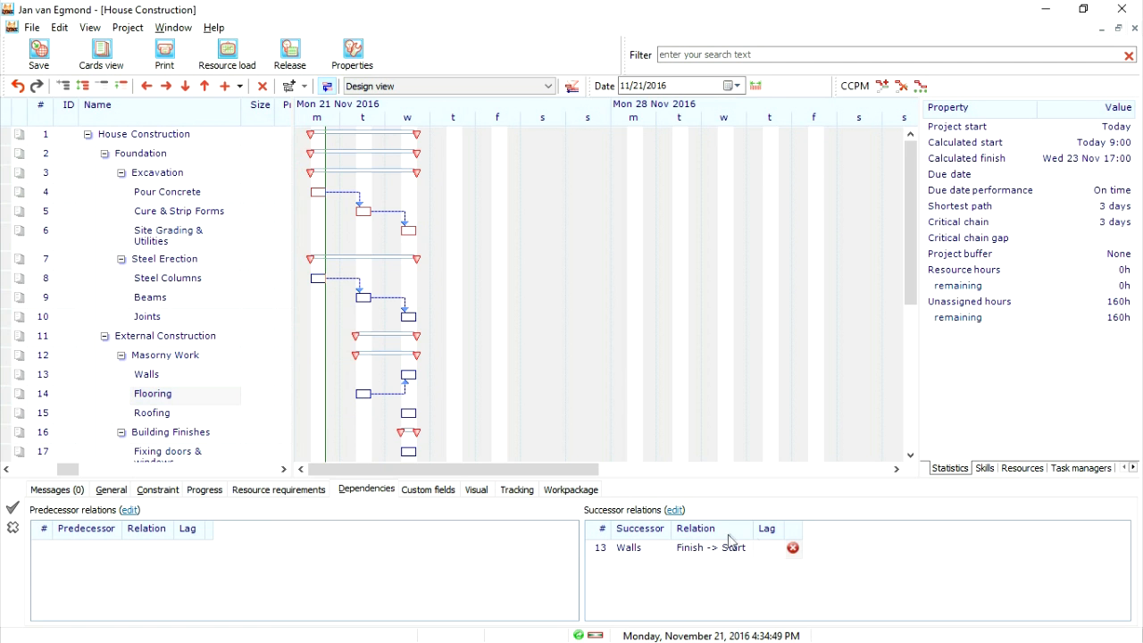
pyautogui.click(793, 548)
# - Chain Walls, Flooring and Roofing finish-to-start in list order, and do the same for the four Building Finishes tasks
pyautogui.moveTo(148, 374); pyautogui.dragTo(179, 424)
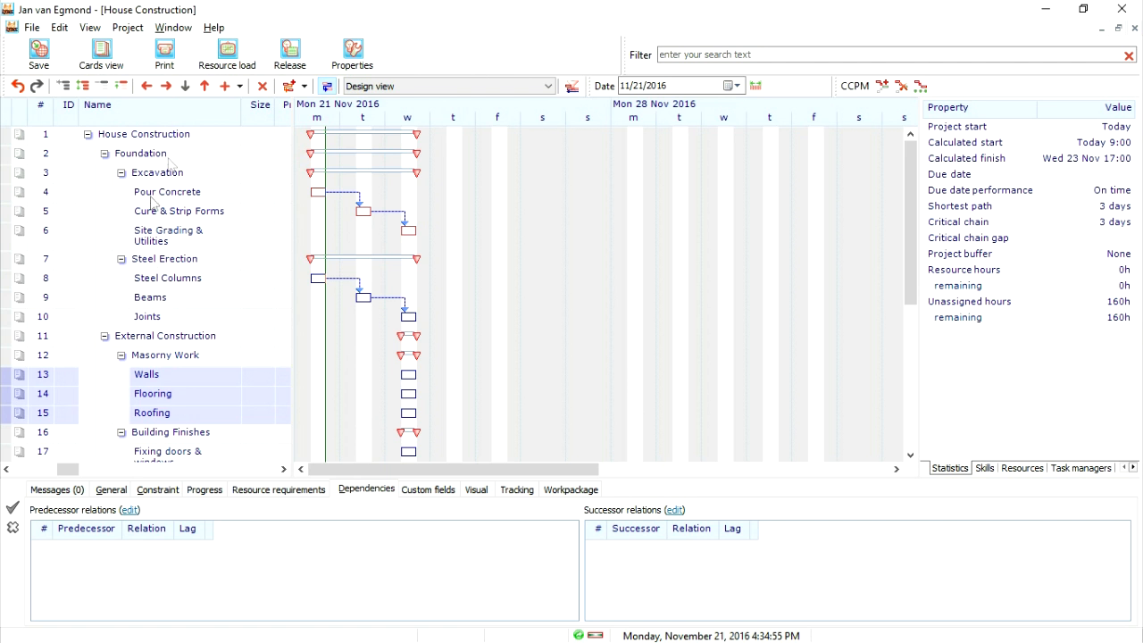
pyautogui.click(287, 89)
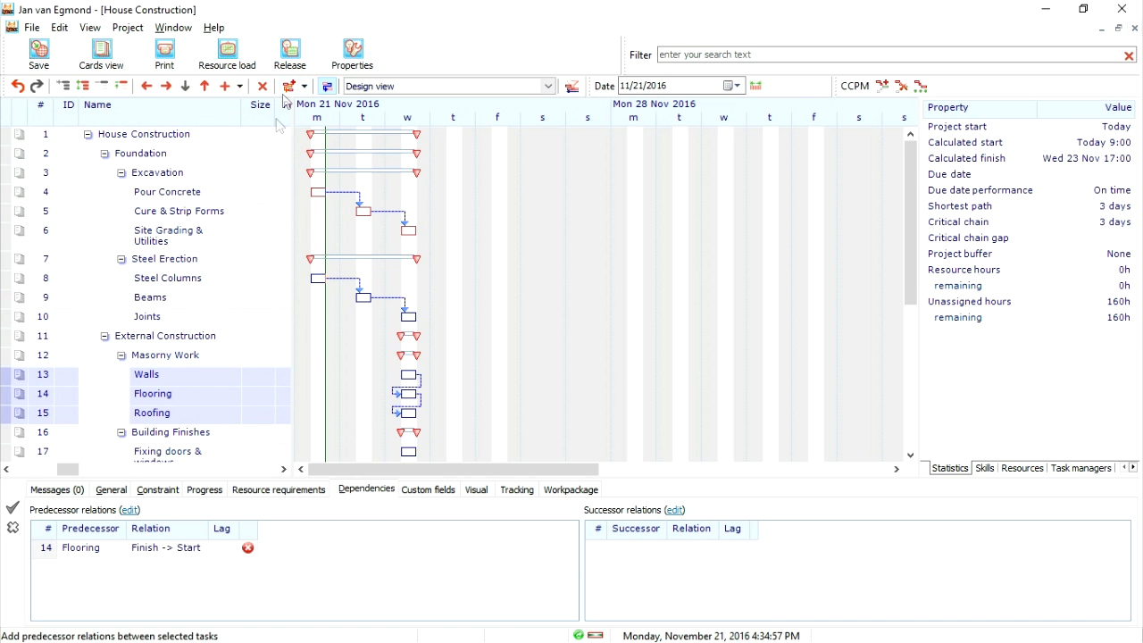
pyautogui.scroll(-4, 217, 464)
pyautogui.scroll(-2, 217, 464)
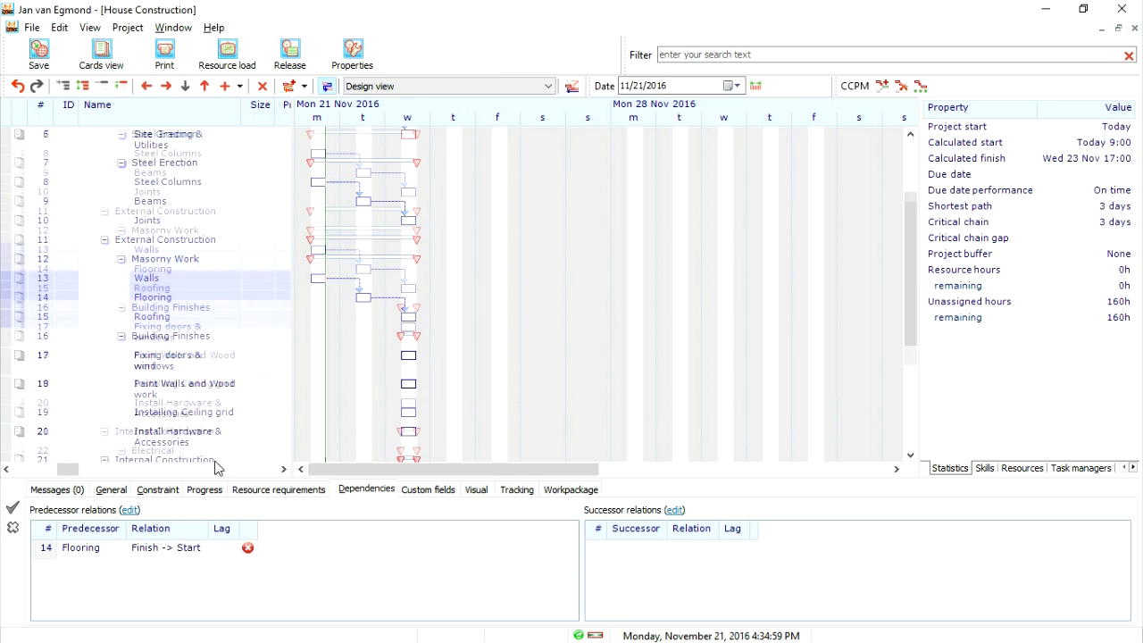
pyautogui.click(179, 332)
pyautogui.keyDown('shift'); pyautogui.click(181, 417); pyautogui.keyUp('shift')
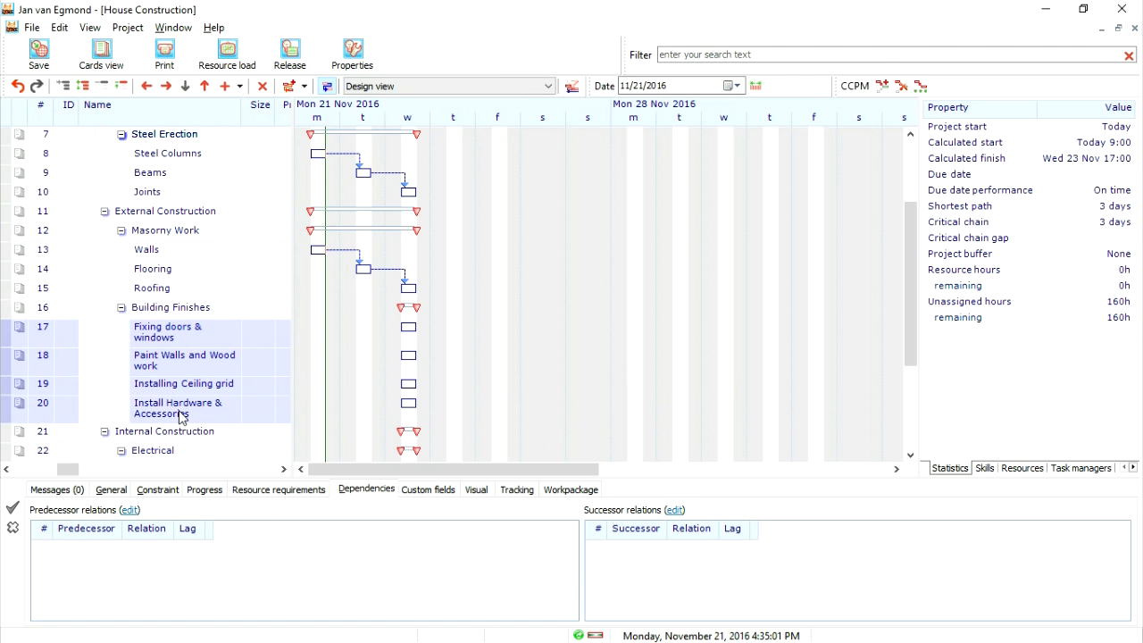
pyautogui.click(292, 87)
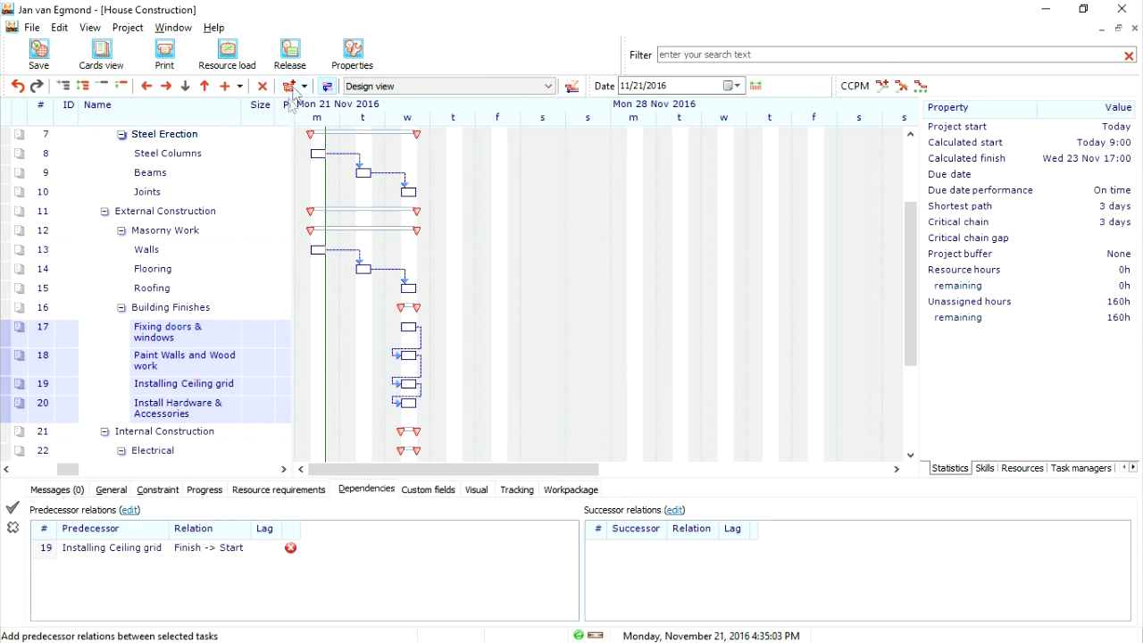
# - Chain Rough-in electrical, Install & terminate and HVAC Equipment with finish-to-start relations
pyautogui.scroll(-3, 223, 292)
pyautogui.click(177, 354)
pyautogui.keyDown('shift'); pyautogui.click(175, 392); pyautogui.keyUp('shift')
pyautogui.click(292, 86)
# - Chain Rough-in plumbing dry walls, Fixing & Trim and Clean Piping & Fixtures with finish-to-start relations
pyautogui.scroll(-3, 227, 254)
pyautogui.click(167, 383)
pyautogui.keyDown('shift'); pyautogui.click(169, 421); pyautogui.keyUp('shift')
pyautogui.click(292, 87)
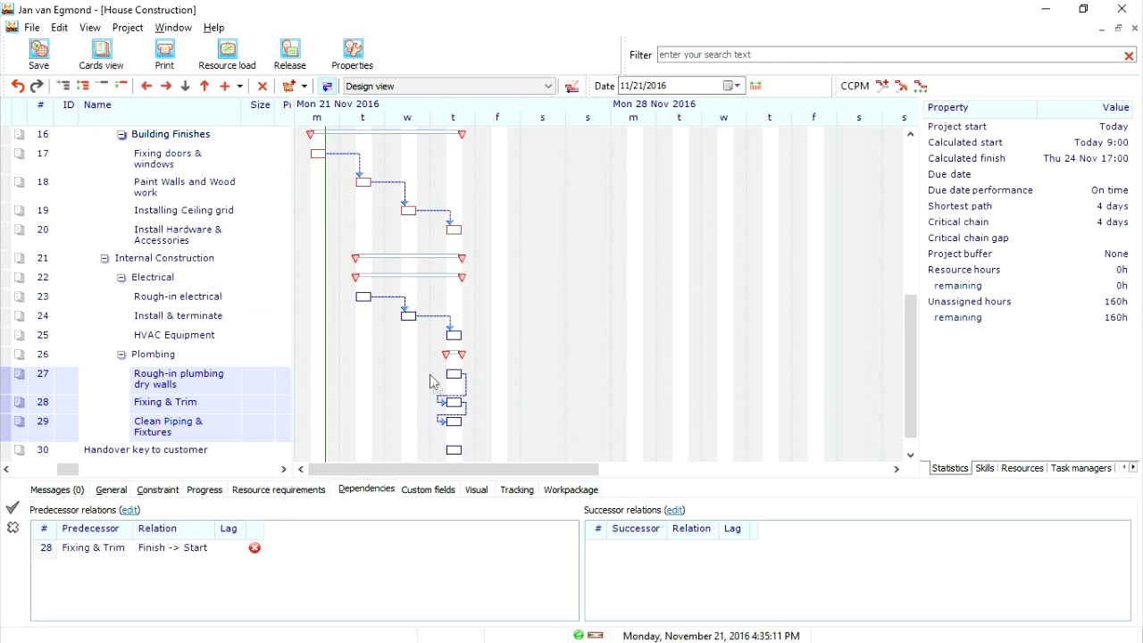
# - Link Site Grading & Utilities as the finish-to-start predecessor of Steel Columns
pyautogui.scroll(-2, 452, 400)
pyautogui.scroll(8, 452, 400)
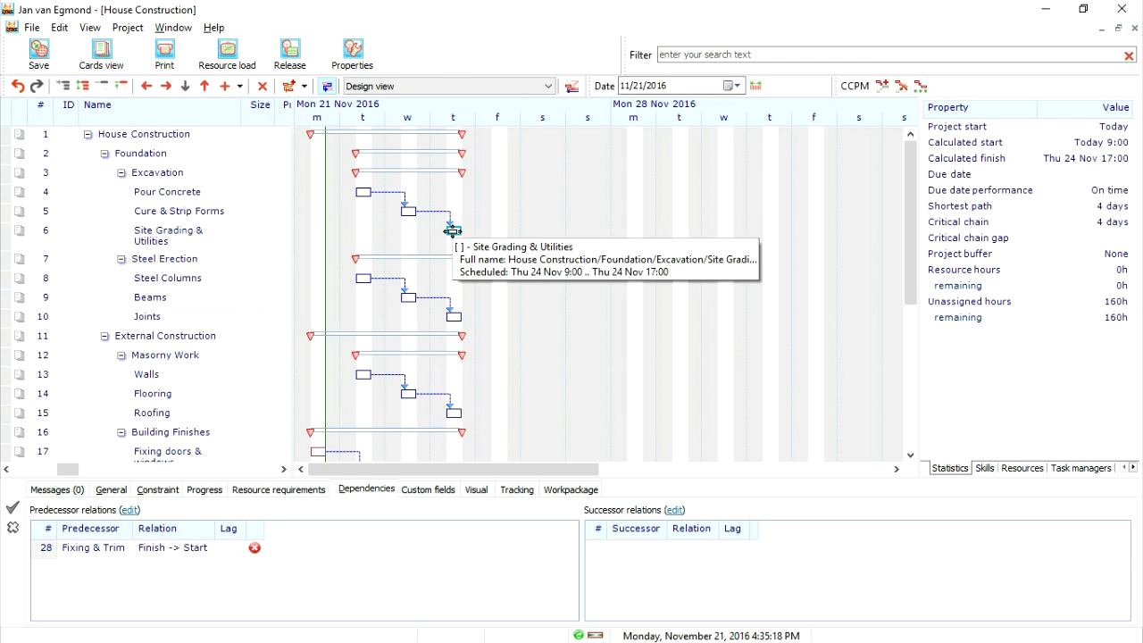
pyautogui.click(183, 236)
pyautogui.click(289, 91)
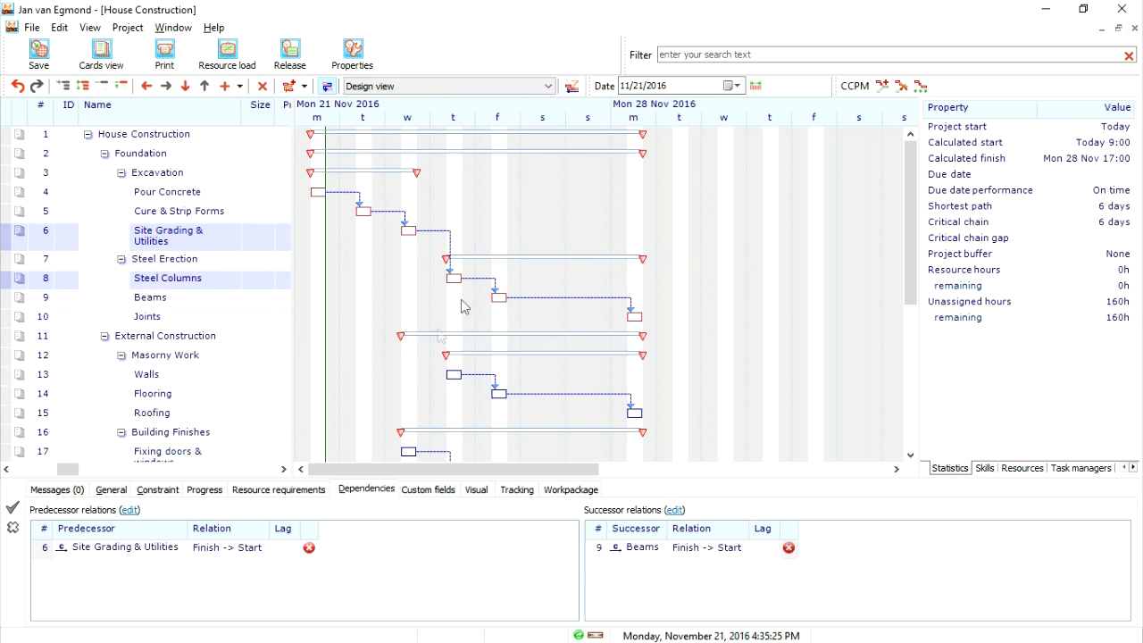
# - Link Site Grading & Utilities as the finish-to-start predecessor of Walls
pyautogui.scroll(-2, 138, 300)
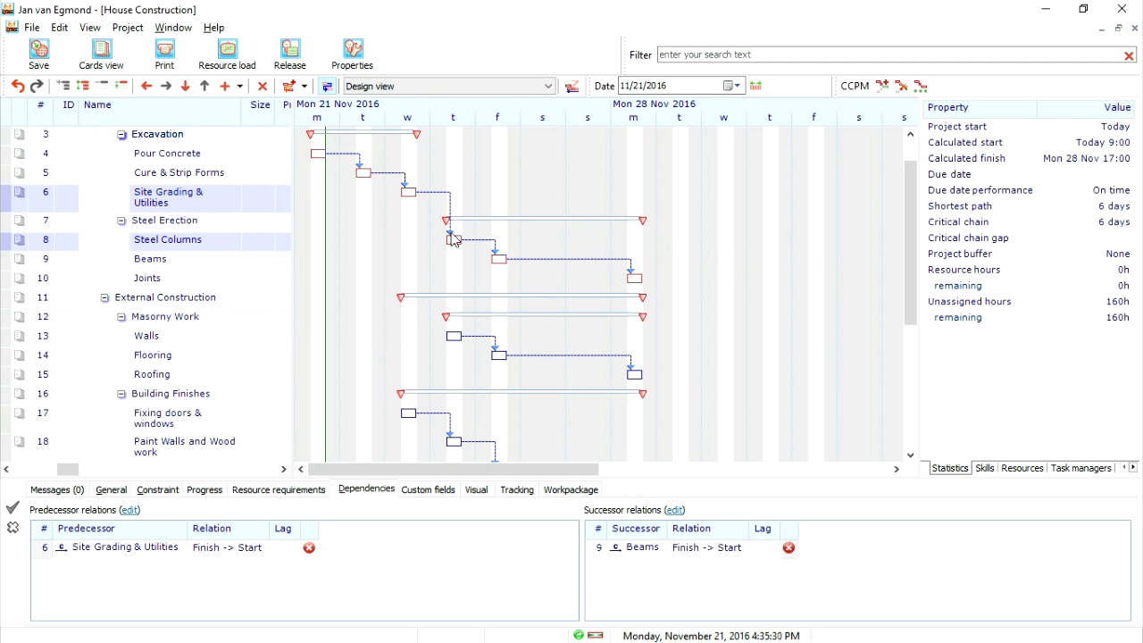
pyautogui.click(189, 197)
pyautogui.keyDown('ctrl'); pyautogui.click(167, 338); pyautogui.keyUp('ctrl')
pyautogui.click(288, 90)
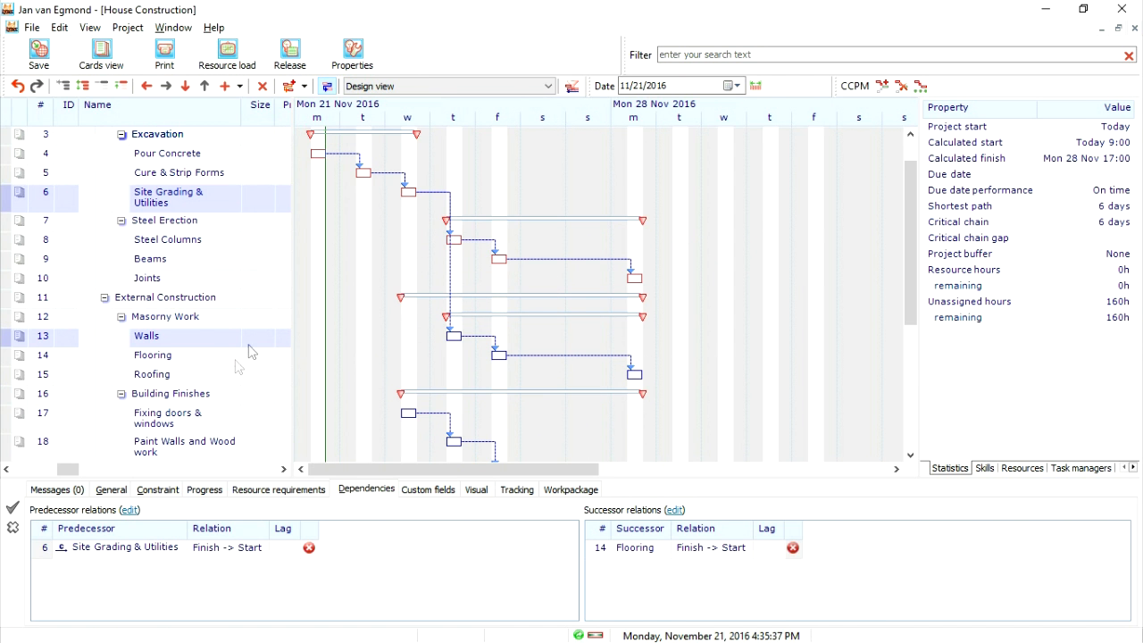
# - Try linking Roofing as a predecessor of Install Hardware & Accessories, and remove that relation again
pyautogui.click(151, 375)
pyautogui.scroll(-3, 163, 426)
pyautogui.keyDown('ctrl'); pyautogui.click(168, 438); pyautogui.keyUp('ctrl')
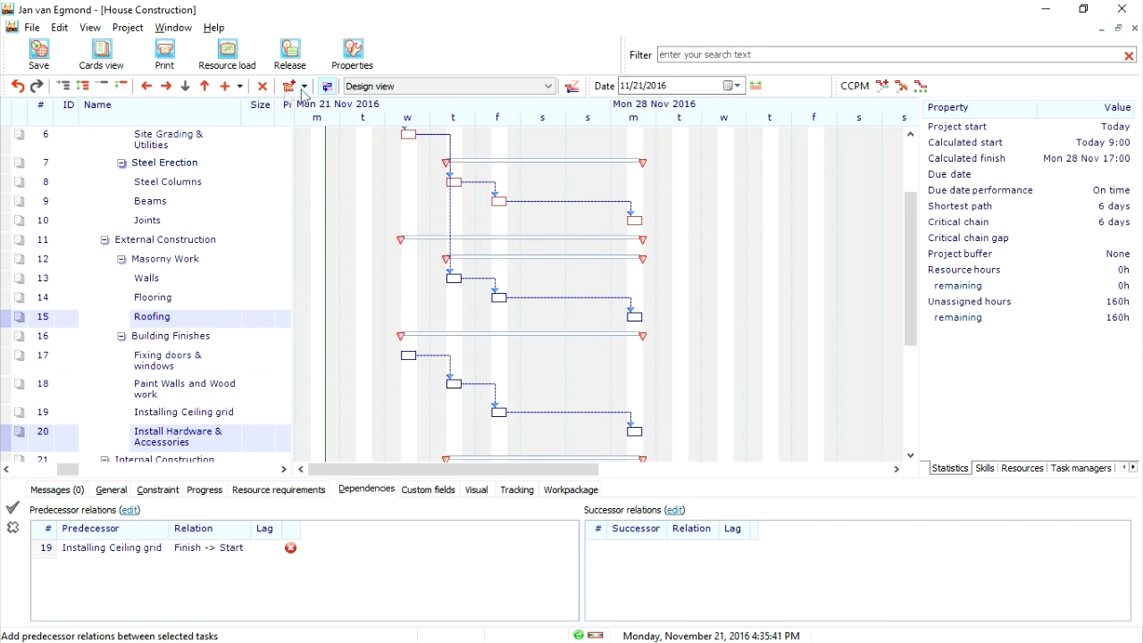
pyautogui.click(288, 90)
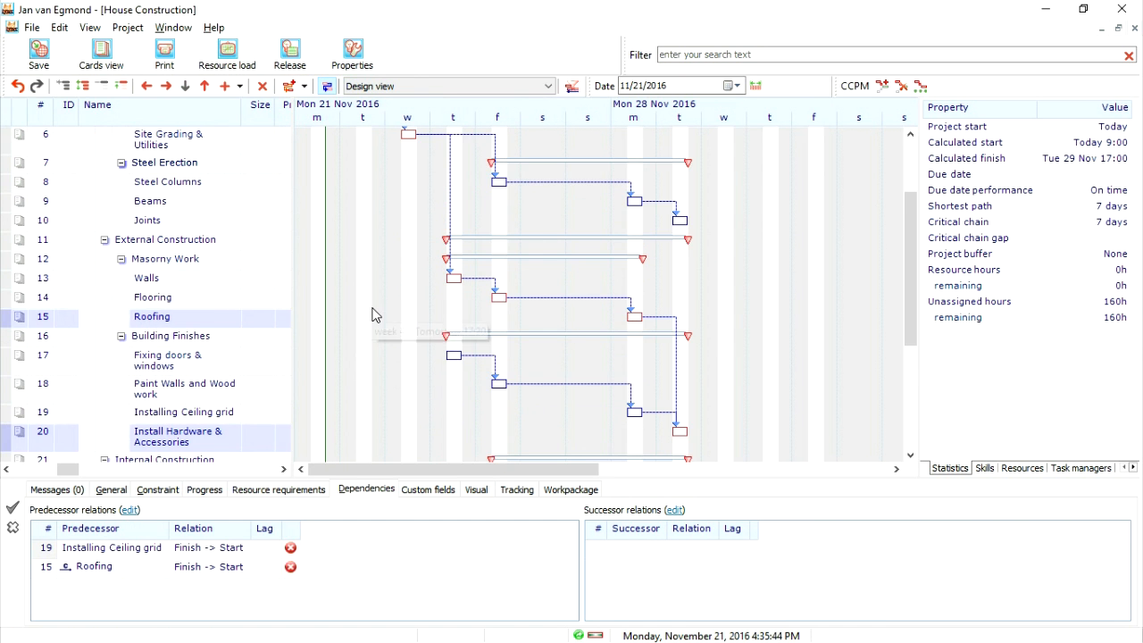
pyautogui.click(290, 567)
# - Link Roofing as the finish-to-start predecessor of Fixing doors & windows
pyautogui.keyDown('ctrl'); pyautogui.click(168, 360); pyautogui.keyUp('ctrl')
pyautogui.click(288, 86)
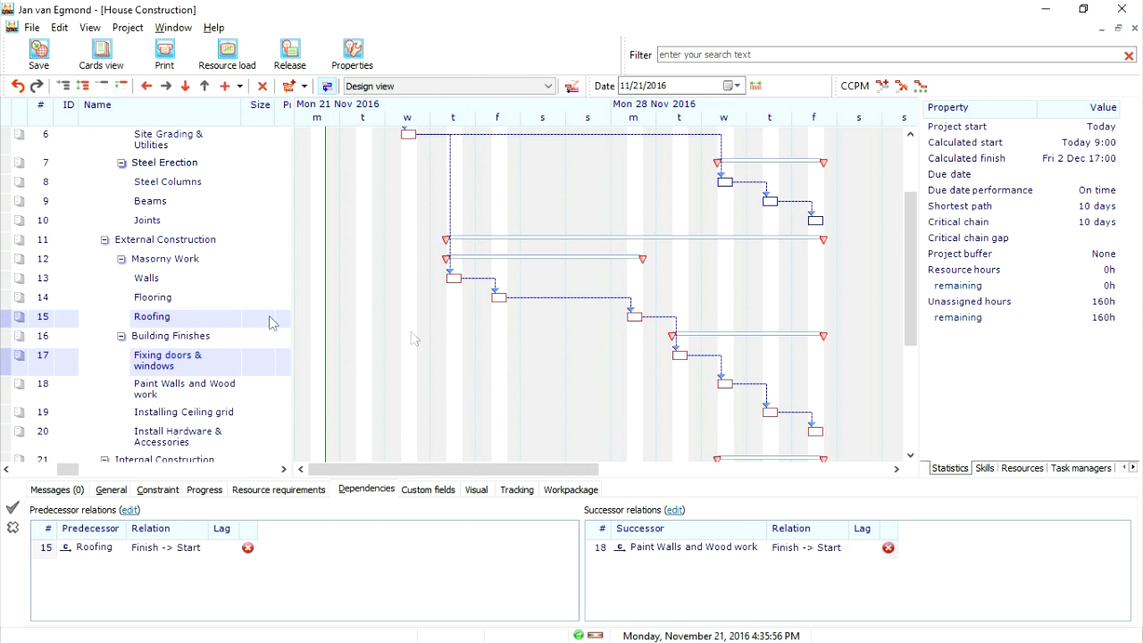
# - Link Joints as a finish-to-start predecessor of Rough-in electrical
pyautogui.scroll(-2, 581, 386)
pyautogui.scroll(-3, 581, 386)
pyautogui.scroll(2, 645, 294)
pyautogui.click(143, 158)
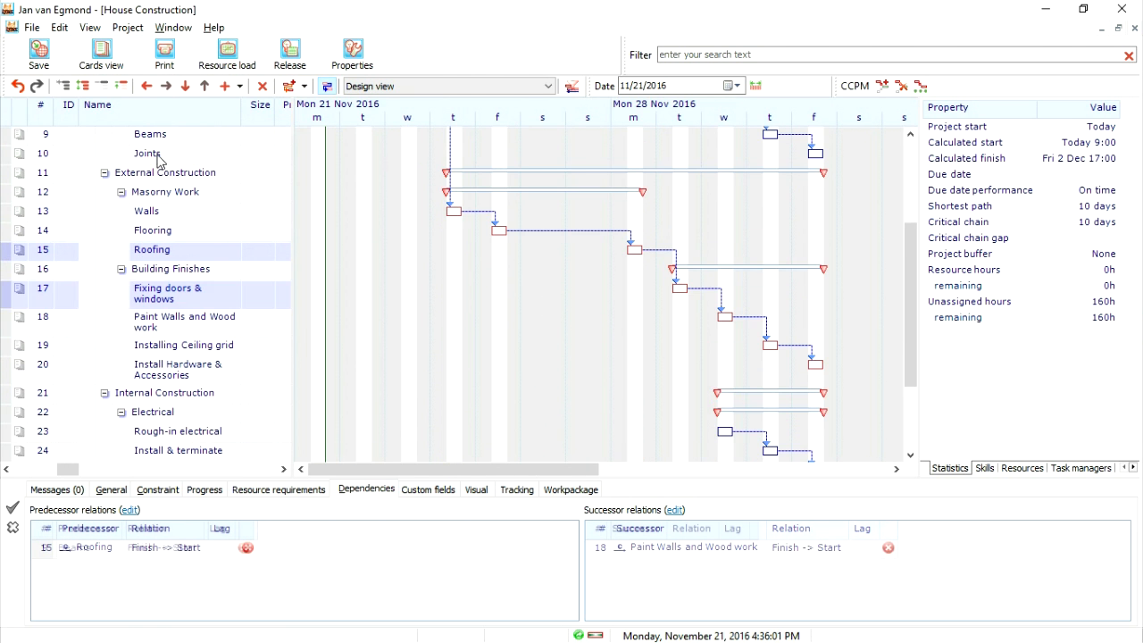
pyautogui.keyDown('ctrl'); pyautogui.click(166, 433); pyautogui.keyUp('ctrl')
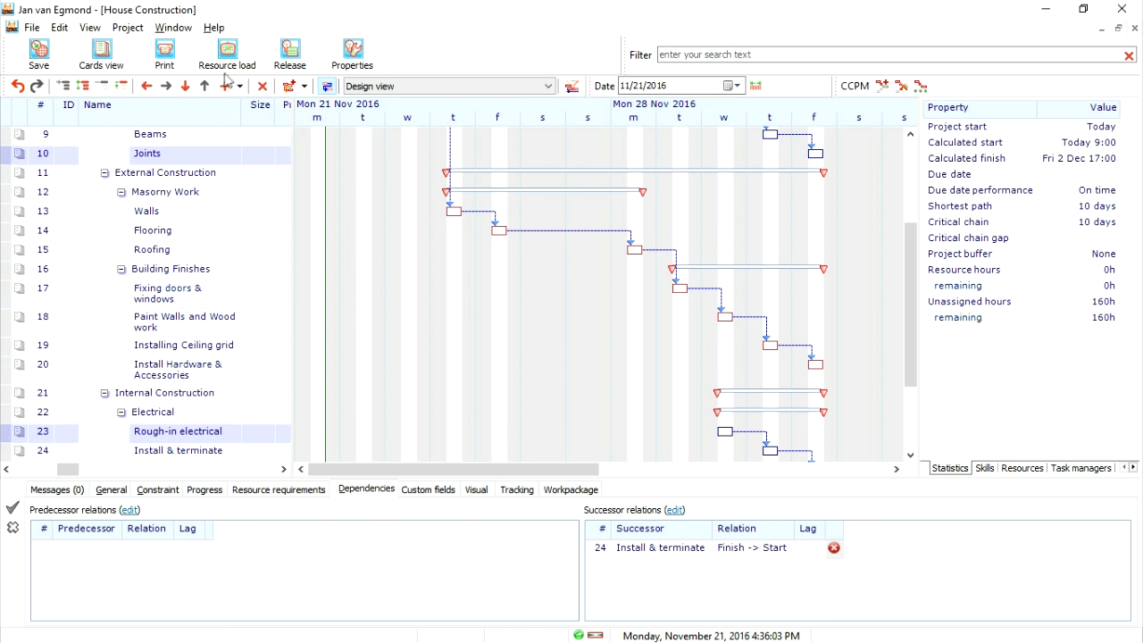
pyautogui.click(288, 85)
# - Link Install Hardware & Accessories as a finish-to-start predecessor of Rough-in electrical, and auto-scale the timebar to the project
pyautogui.click(161, 369)
pyautogui.keyDown('ctrl'); pyautogui.click(183, 433); pyautogui.keyUp('ctrl')
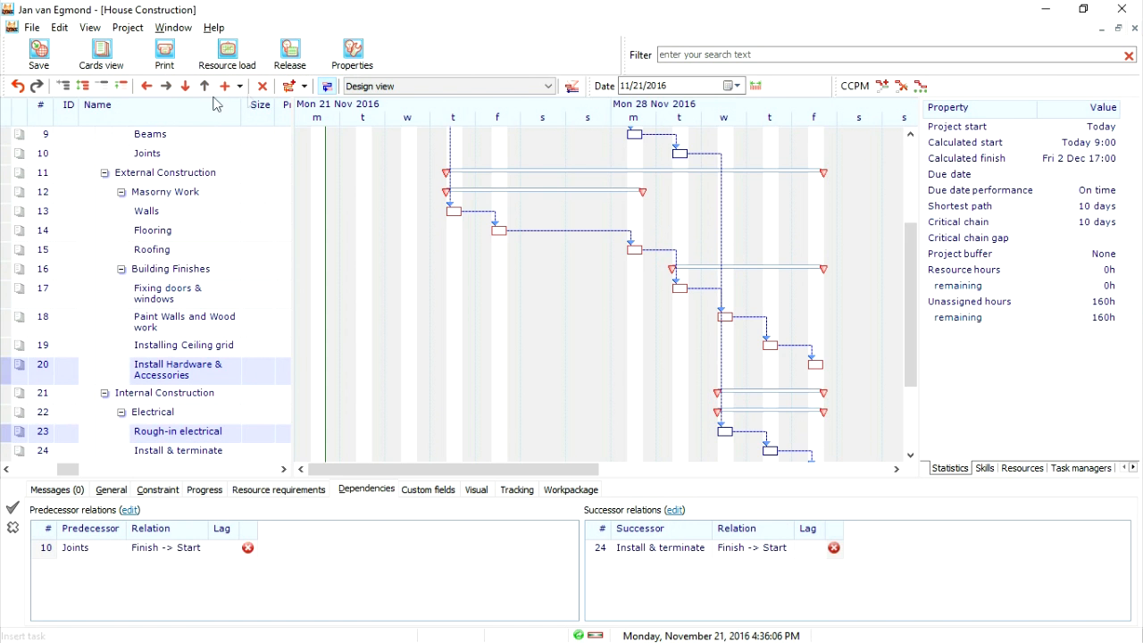
pyautogui.click(289, 85)
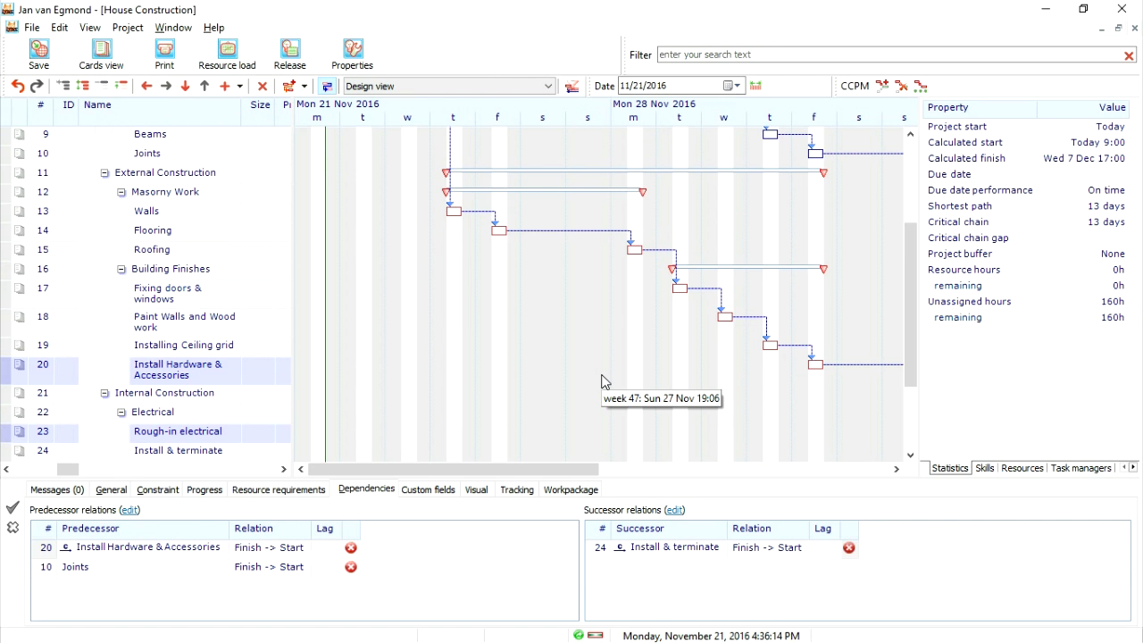
pyautogui.click(755, 86)
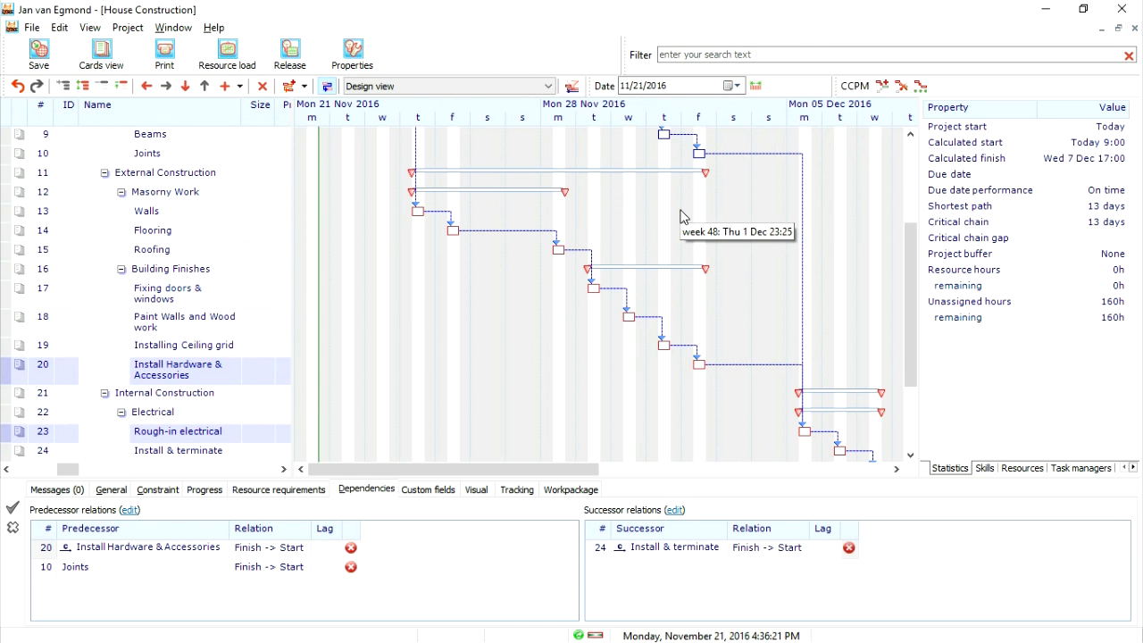
pyautogui.scroll(-2, 212, 375)
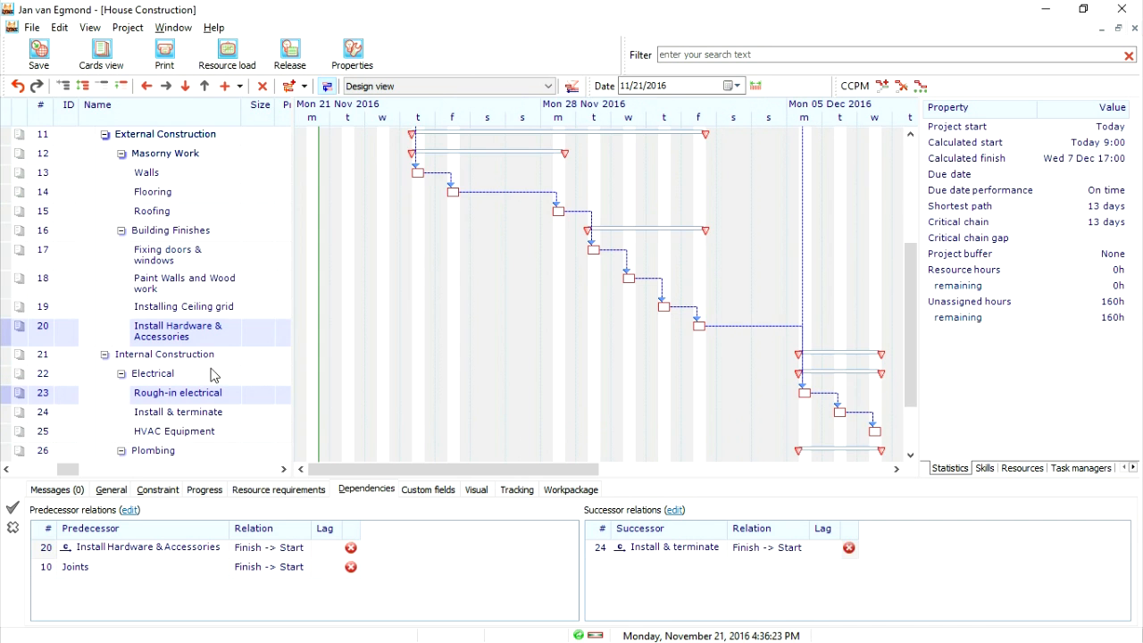
# - Link HVAC Equipment as the finish-to-start predecessor of Rough-in plumbing dry walls
pyautogui.scroll(-1, 180, 393)
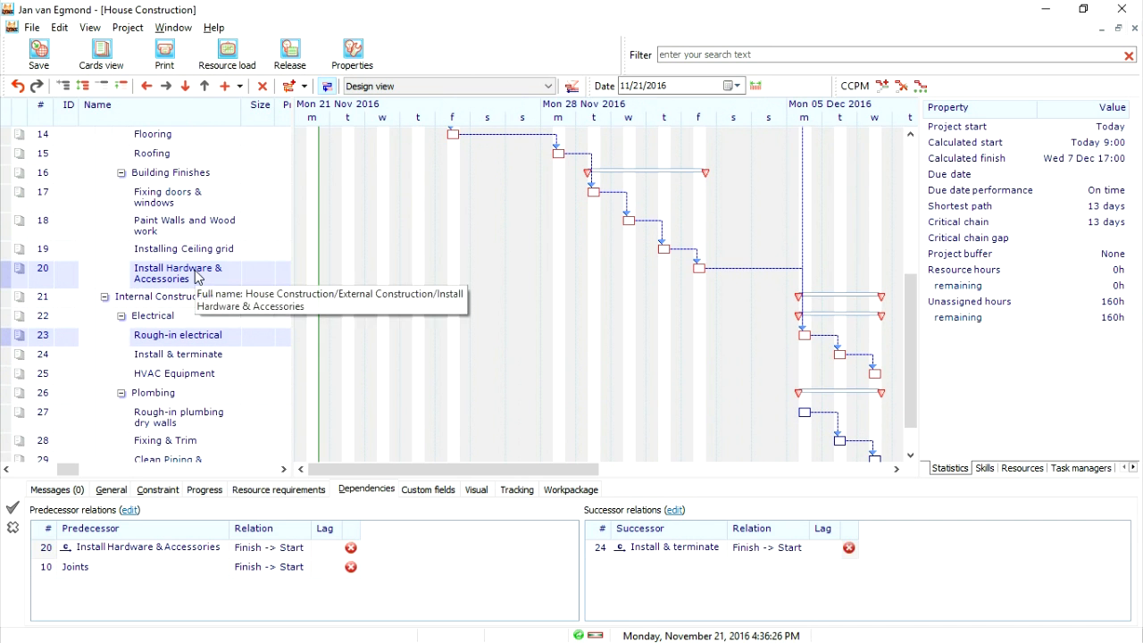
pyautogui.click(163, 407)
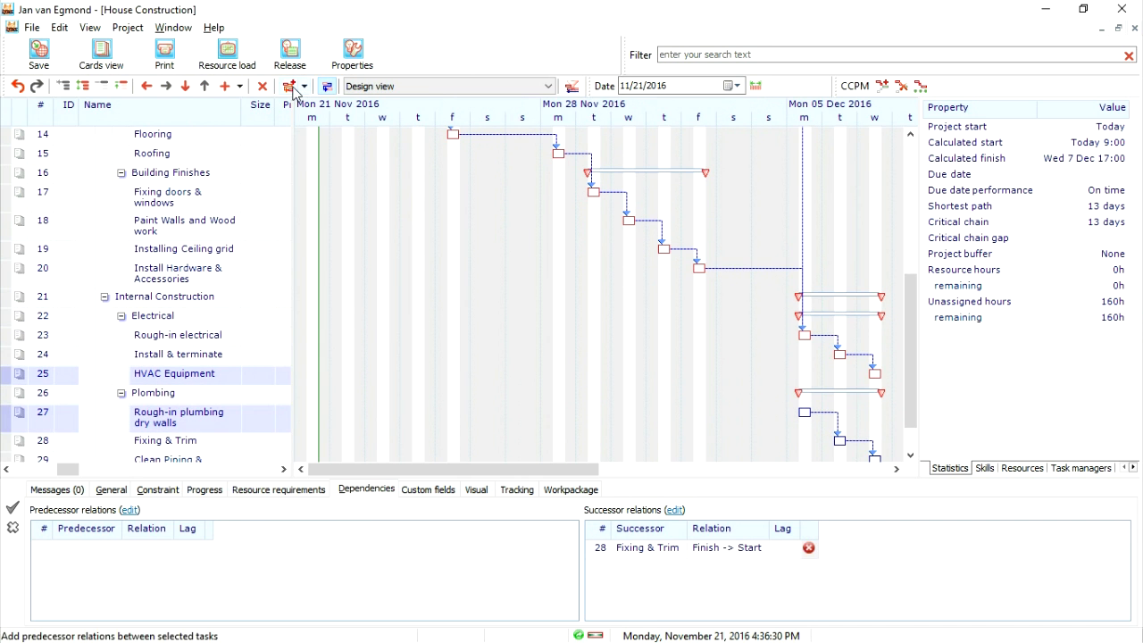
pyautogui.click(327, 85)
# - Link Clean Piping & Fixtures as the finish-to-start predecessor of Handover key to customer, and auto-scale the timebar to the project
pyautogui.scroll(-2, 449, 381)
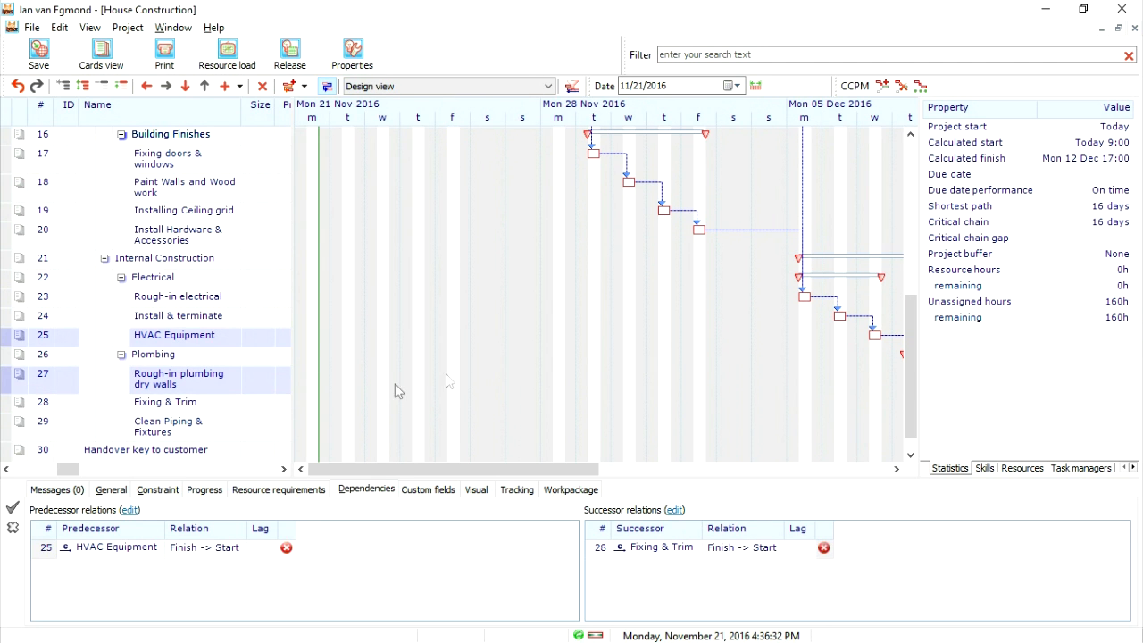
pyautogui.click(192, 434)
pyautogui.keyDown('ctrl'); pyautogui.click(188, 451); pyautogui.keyUp('ctrl')
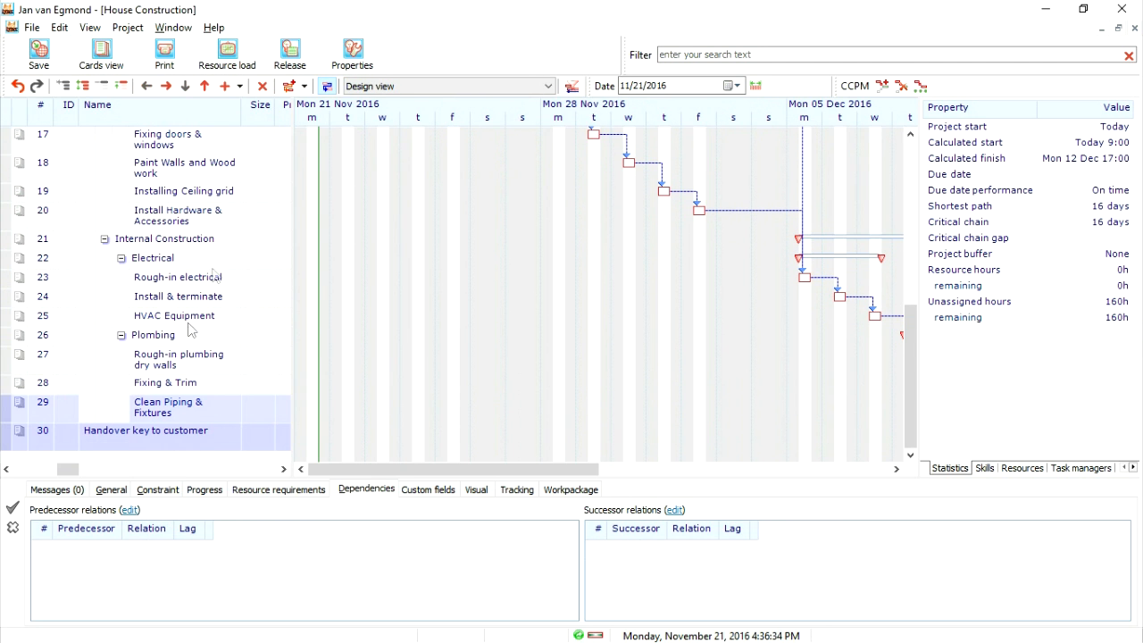
pyautogui.click(290, 86)
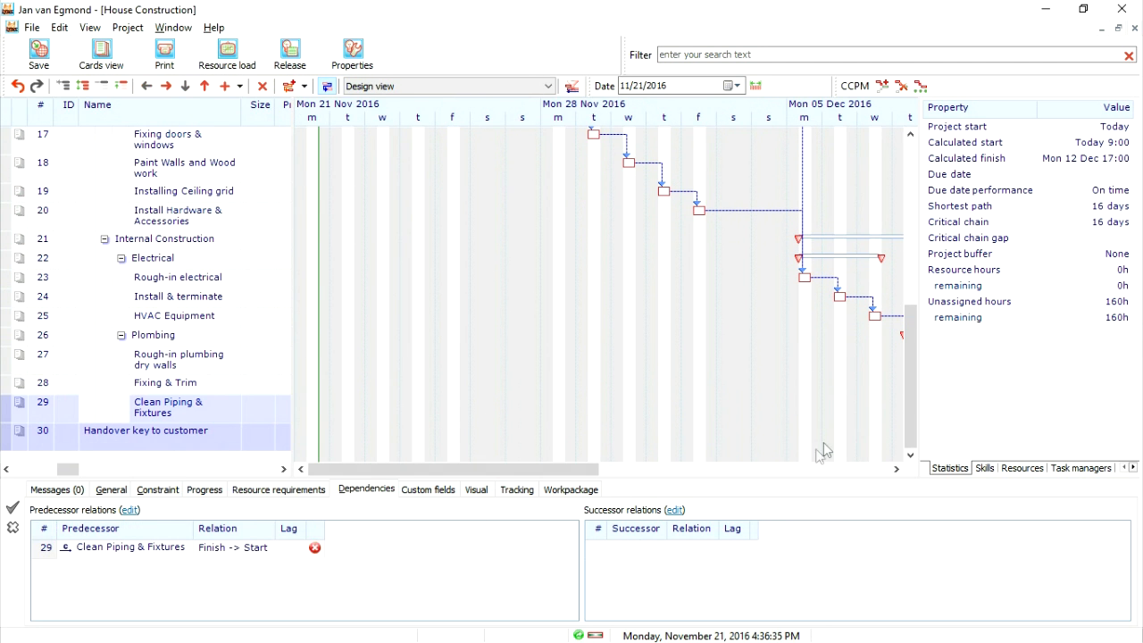
pyautogui.click(757, 86)
# - Review the linked tasks across the whole schedule, and examine the critical tasks in the Critical chain view
pyautogui.scroll(5, 551, 399)
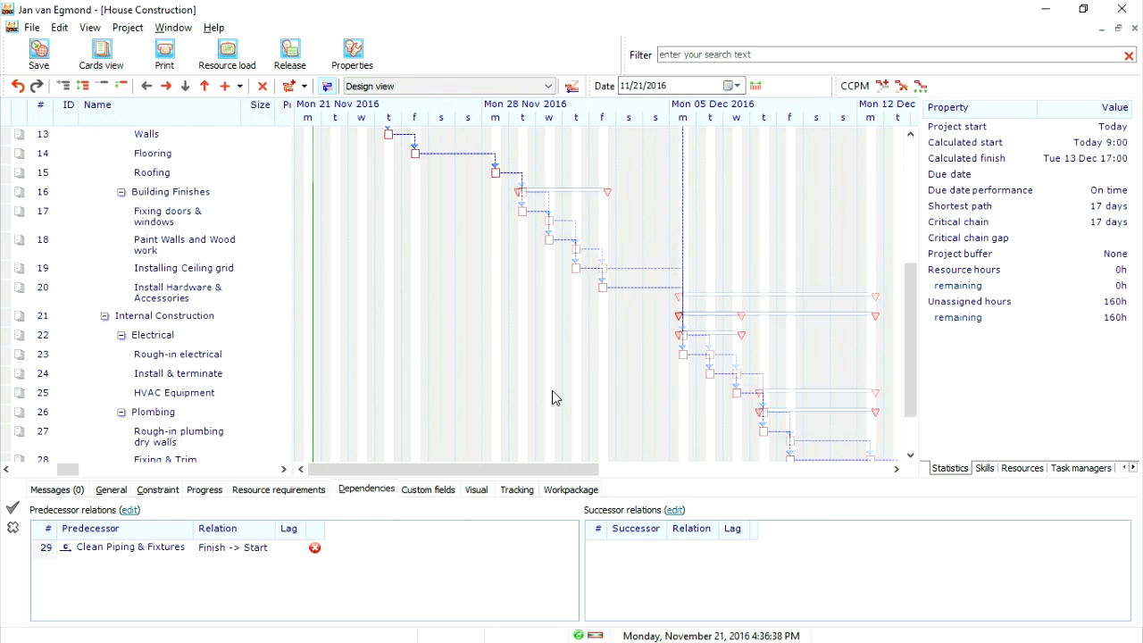
pyautogui.scroll(1, 553, 396)
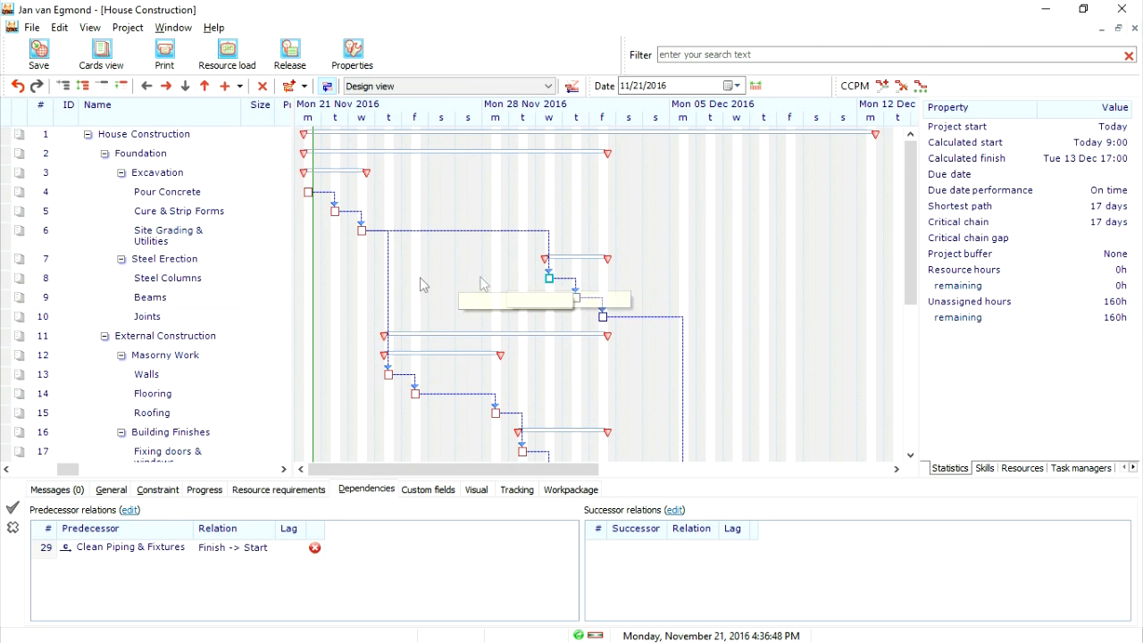
pyautogui.moveTo(314, 200); pyautogui.dragTo(549, 444)
pyautogui.scroll(-5, 548, 437)
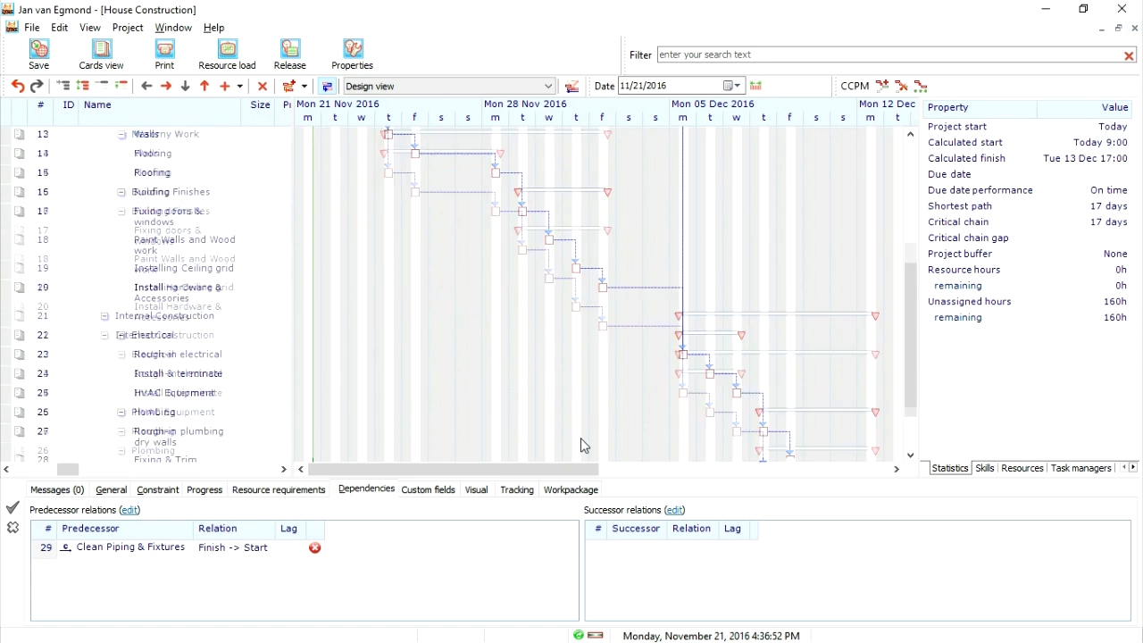
pyautogui.scroll(3, 546, 397)
pyautogui.scroll(3, 528, 381)
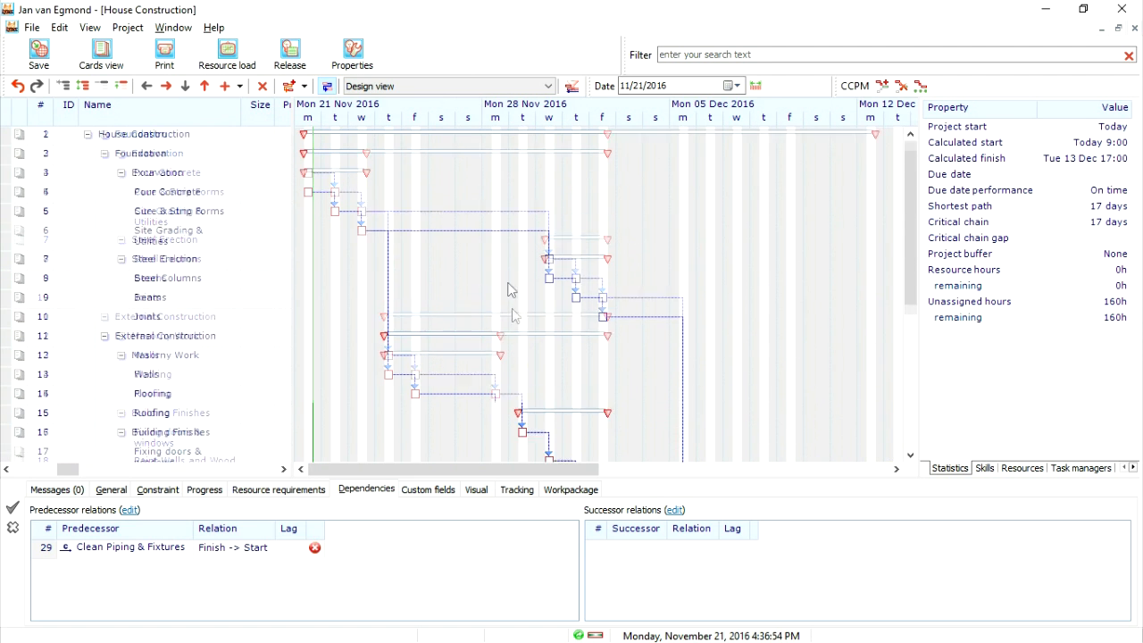
pyautogui.click(547, 86)
pyautogui.click(500, 112)
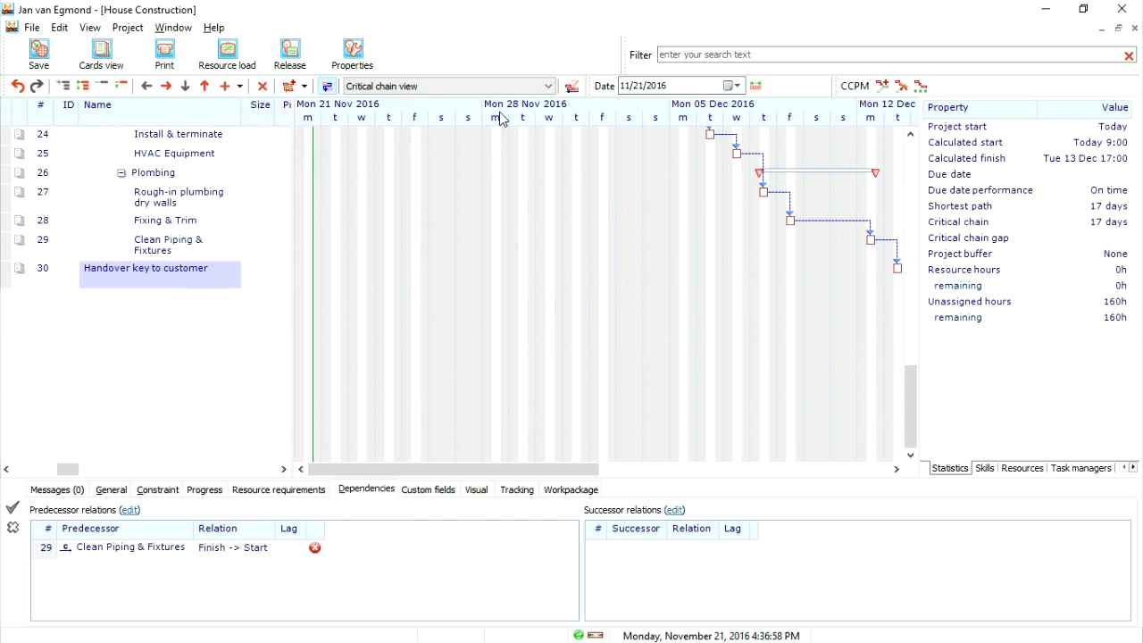
pyautogui.scroll(7, 604, 259)
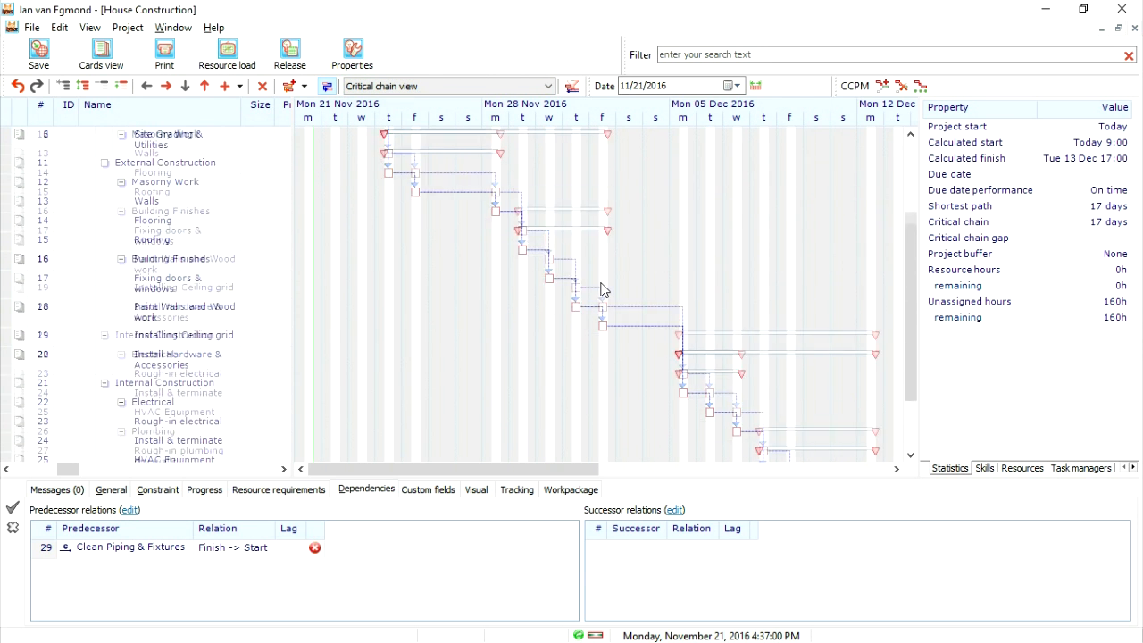
pyautogui.scroll(2, 604, 288)
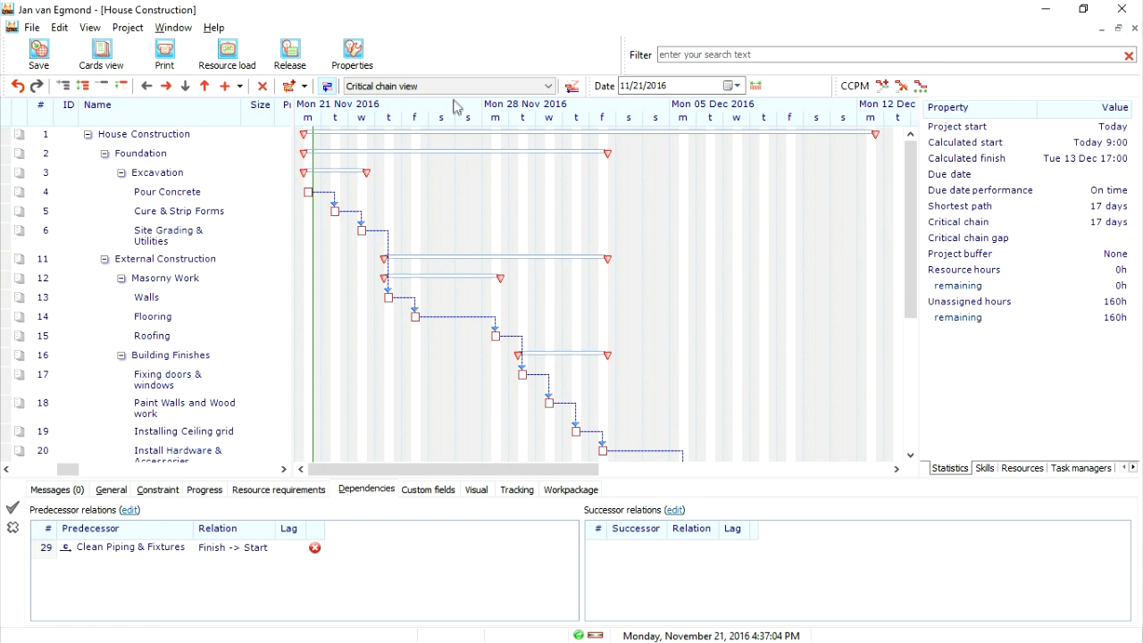
# - Return the schedule to the Design view and save the project changes
pyautogui.click(548, 86)
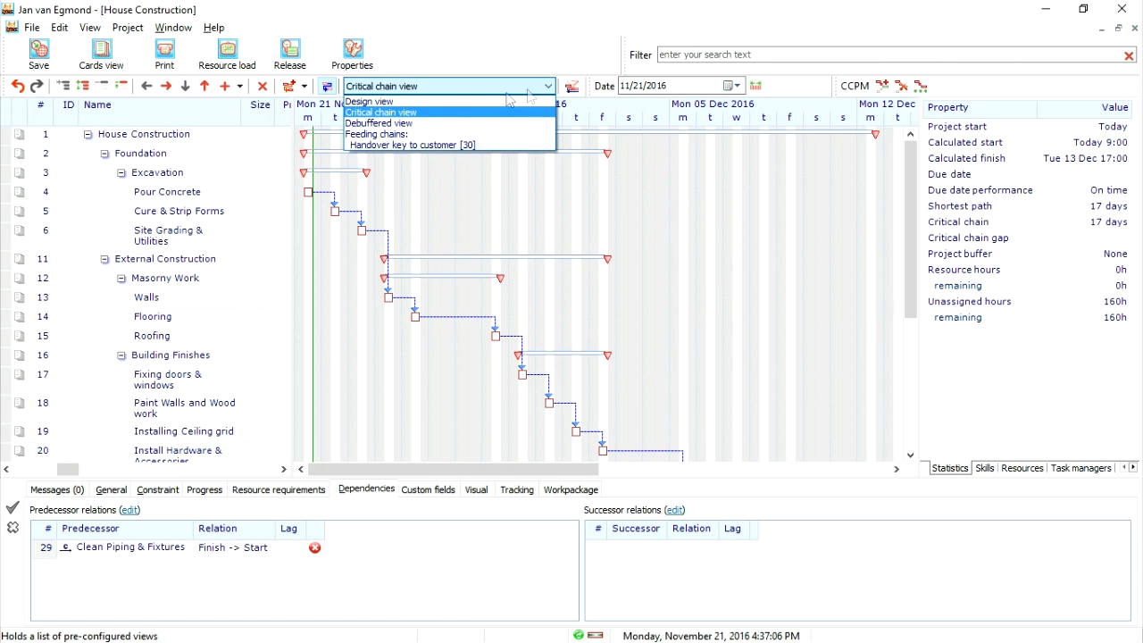
pyautogui.click(371, 101)
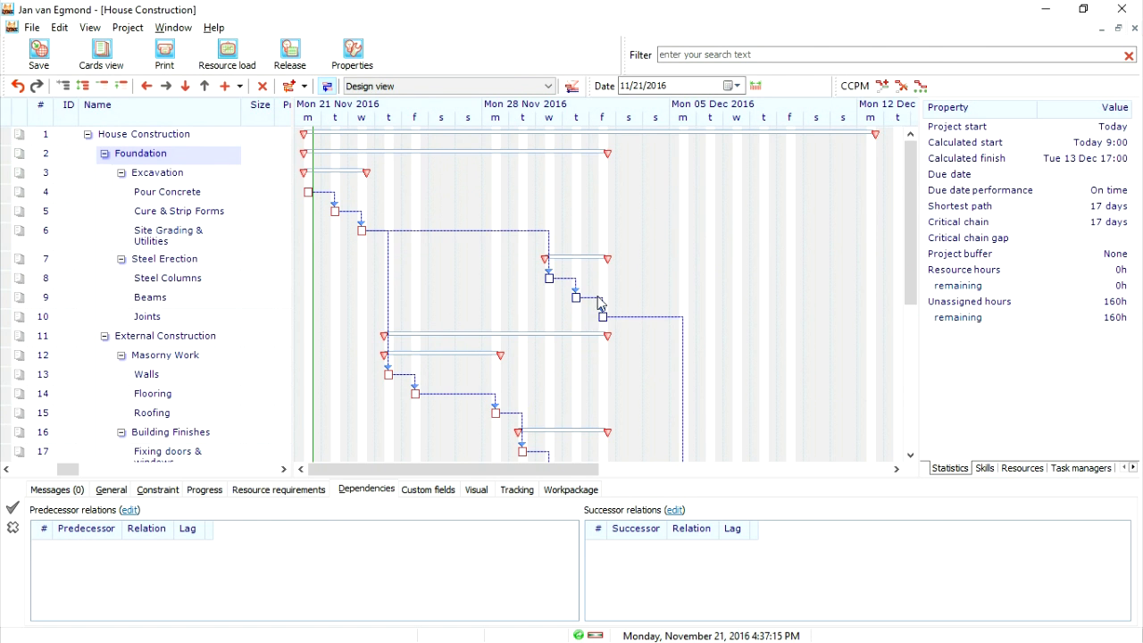
pyautogui.scroll(-1, 627, 335)
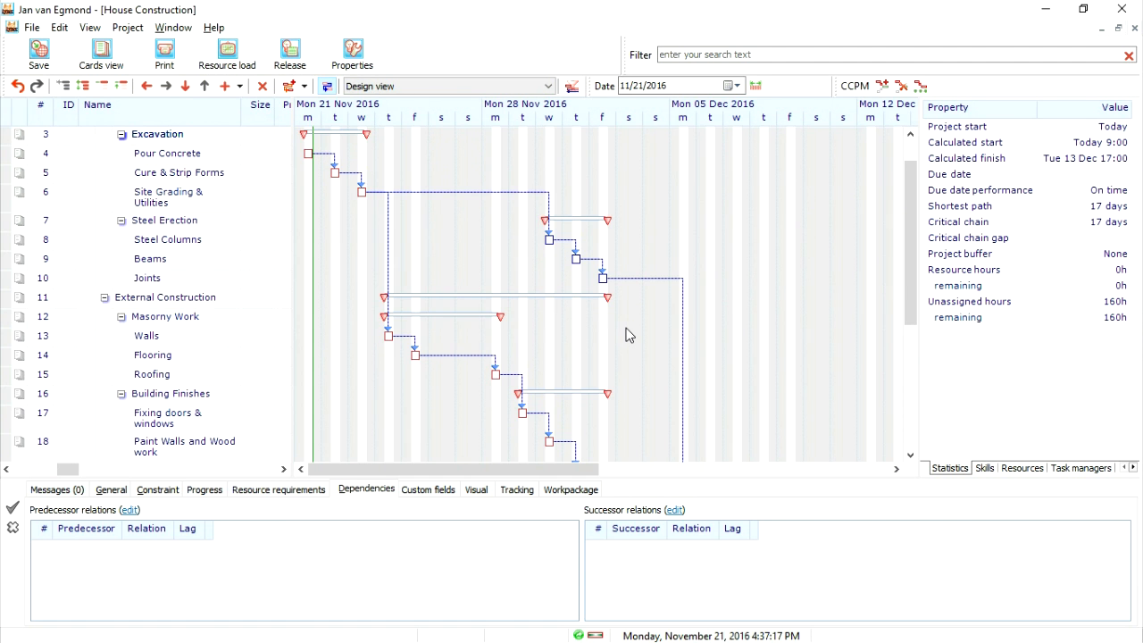
pyautogui.scroll(-3, 628, 335)
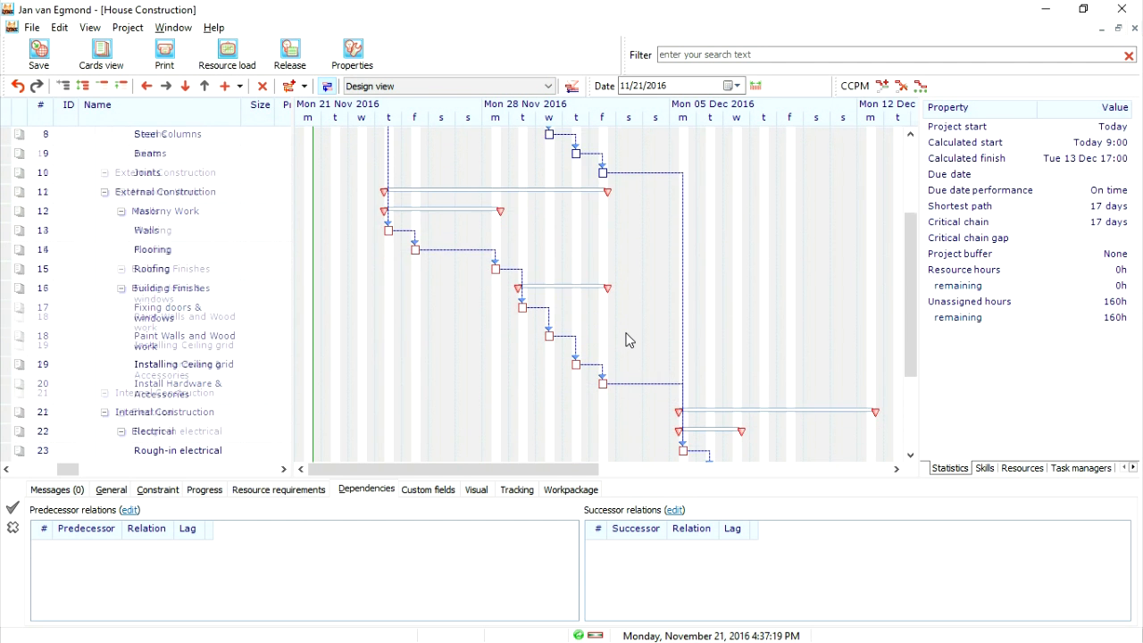
pyautogui.scroll(-5, 628, 340)
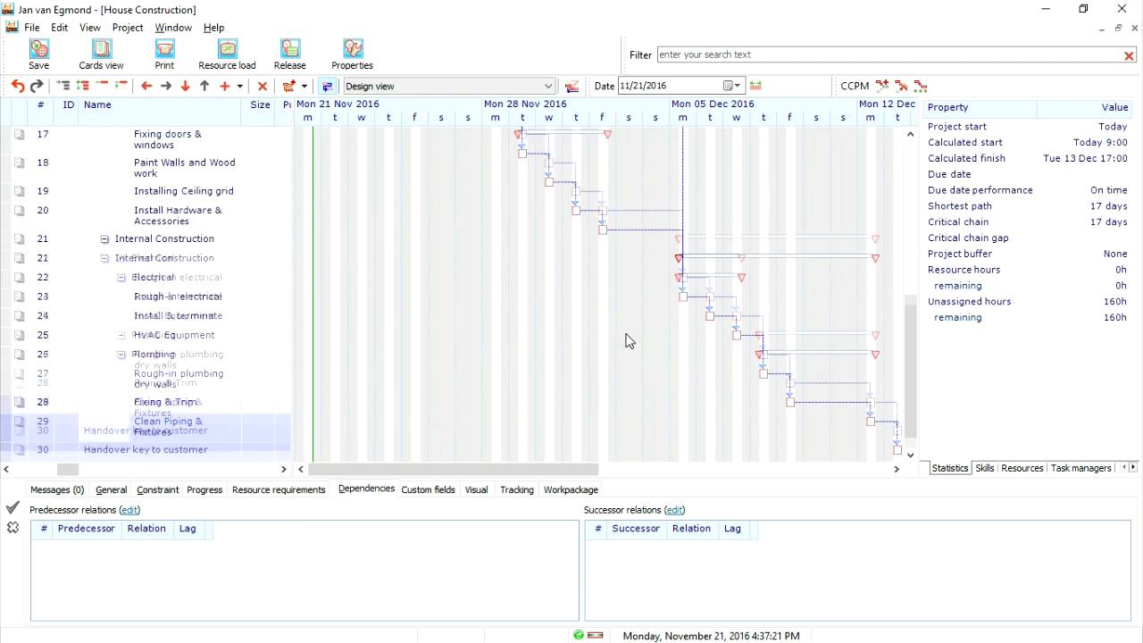
pyautogui.click(38, 55)
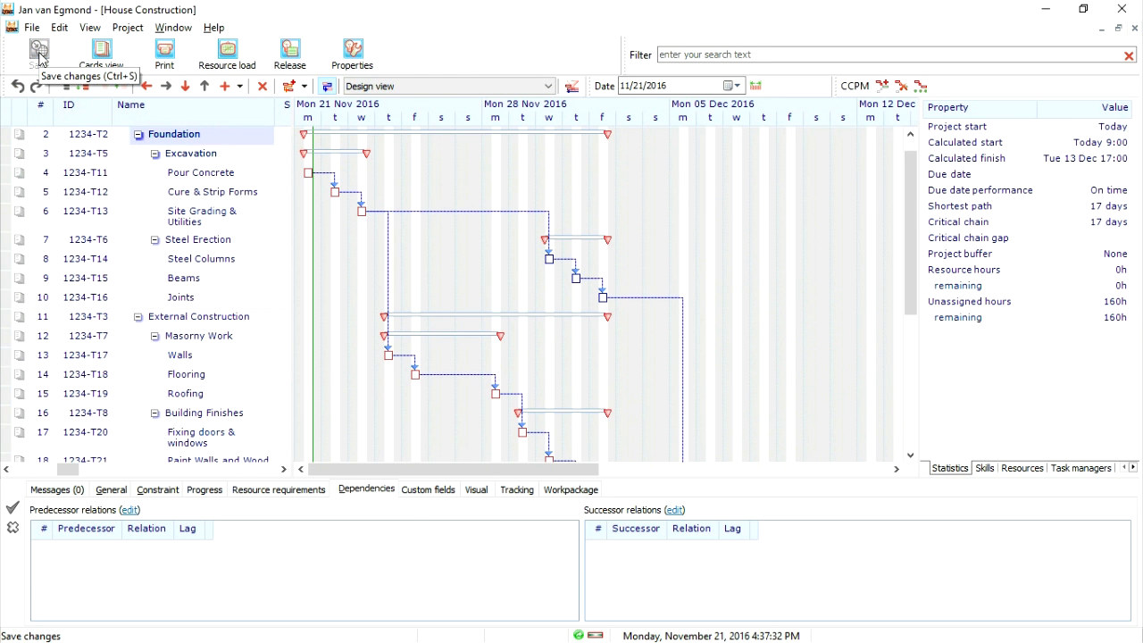